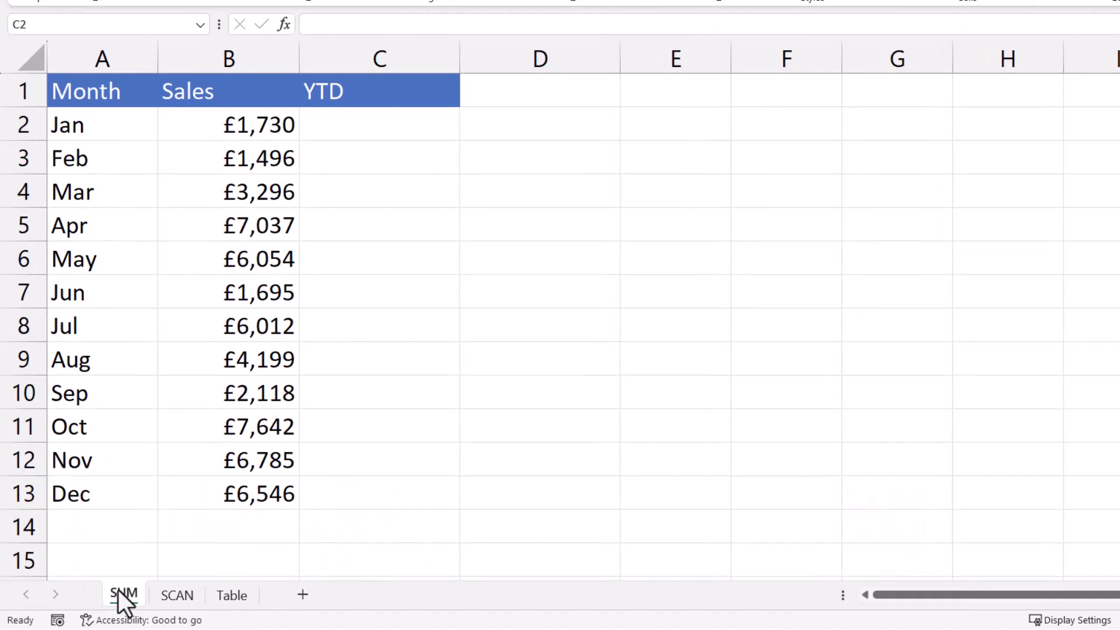
Preview the SCAN and Table sheets, then return to the SUM sheet.
key(shift+Down)
key(shift+Down)
key(shift+Down)
key(shift+Down)
key(shift+Down)
key(shift+Down)
key(shift+Down)
key(shift+Down)
key(shift+Down)
key(shift+Down)
key(shift+Down)
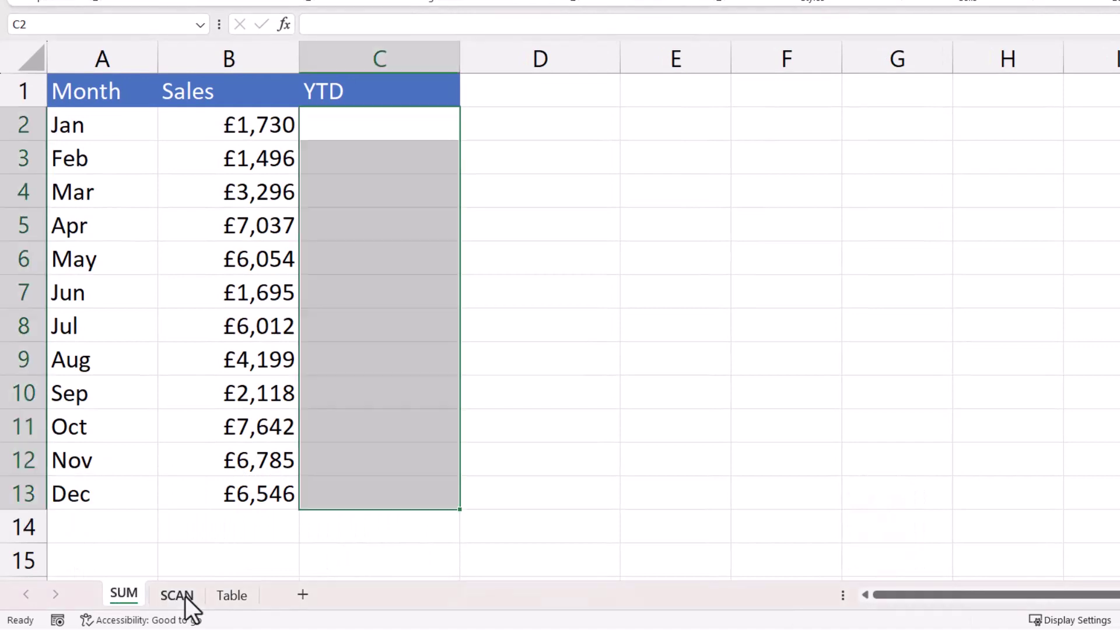
click(185, 596)
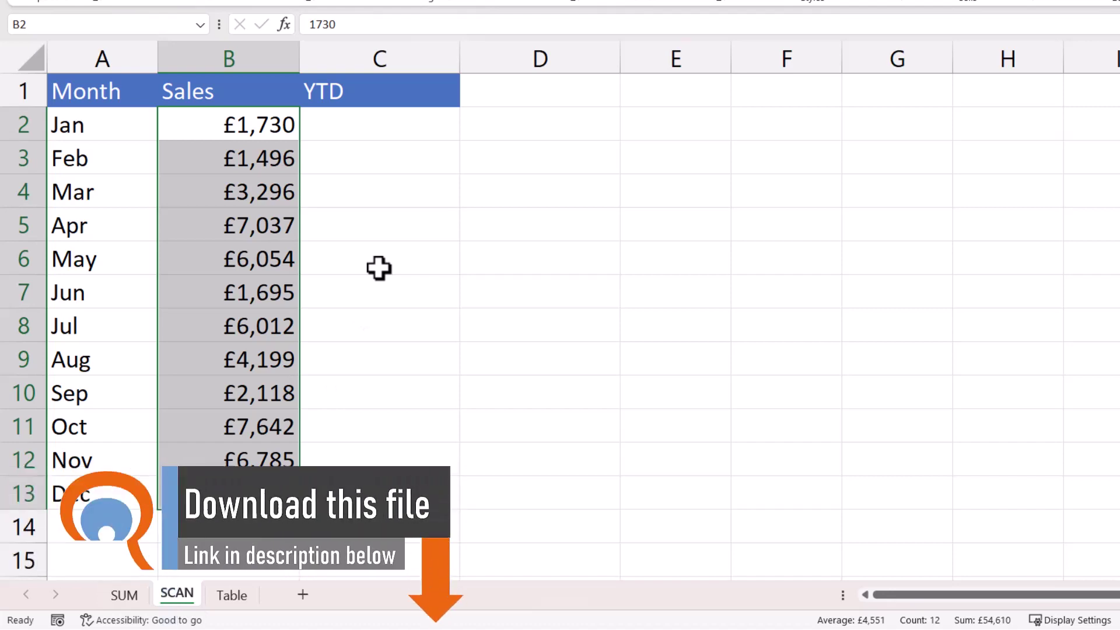
click(229, 600)
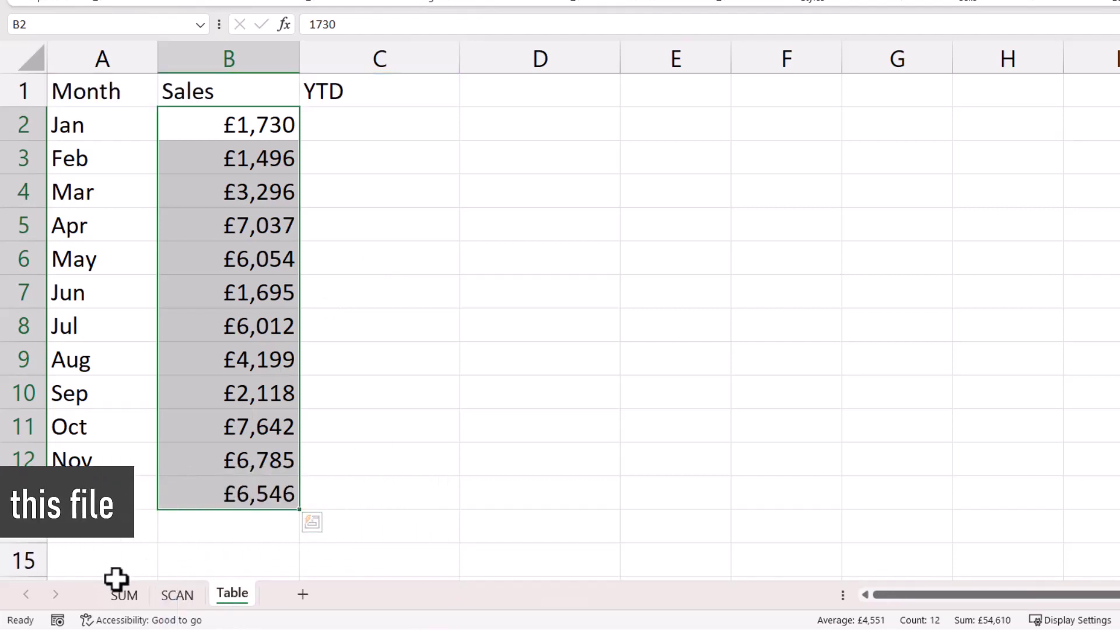
click(123, 596)
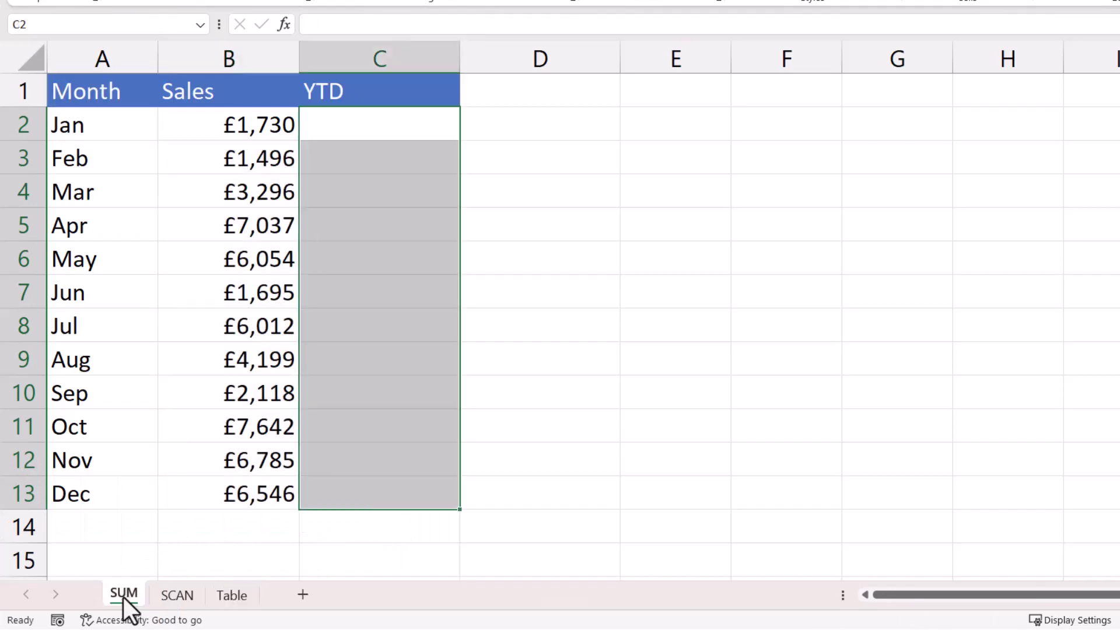
Show how the YTD ranges grow, from B2:B3 for February to B2:B4 for March.
click(373, 120)
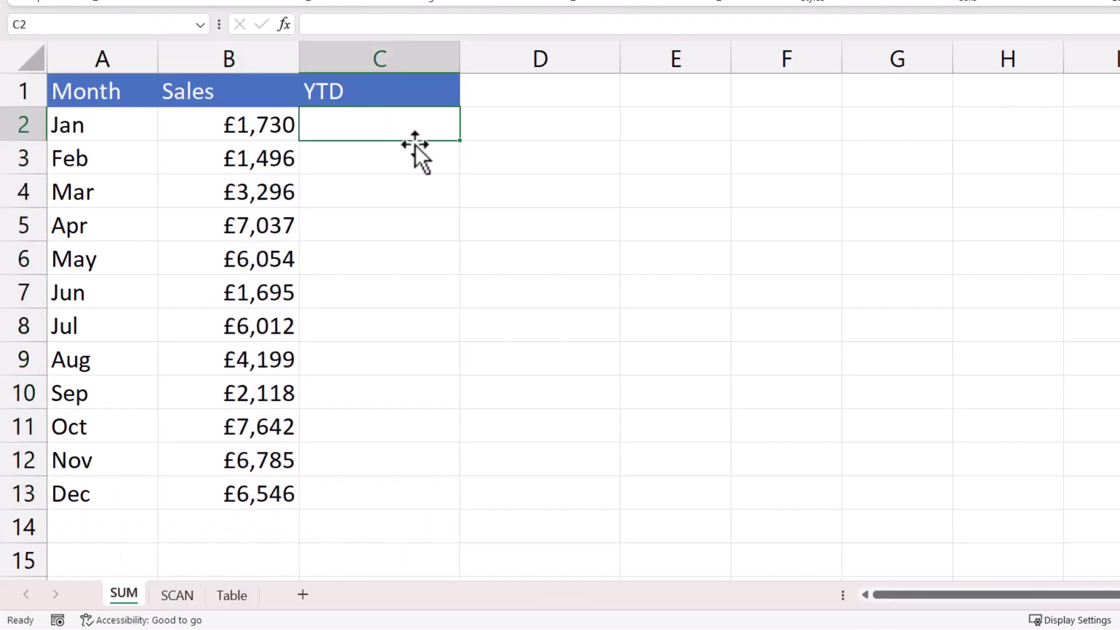
key(ctrl+shift+Down)
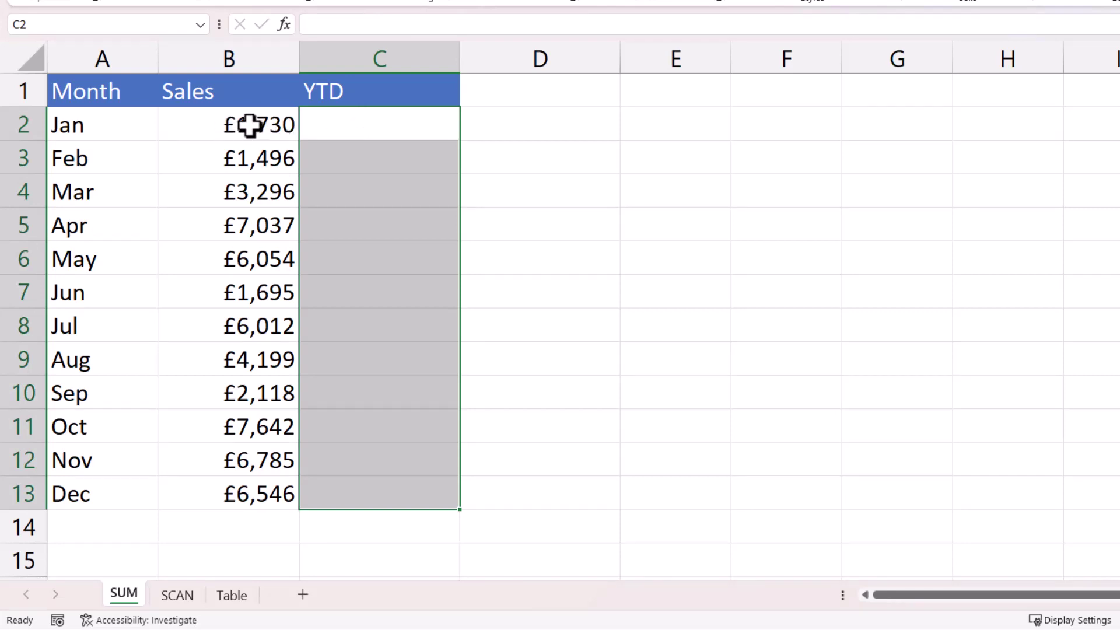
click(382, 153)
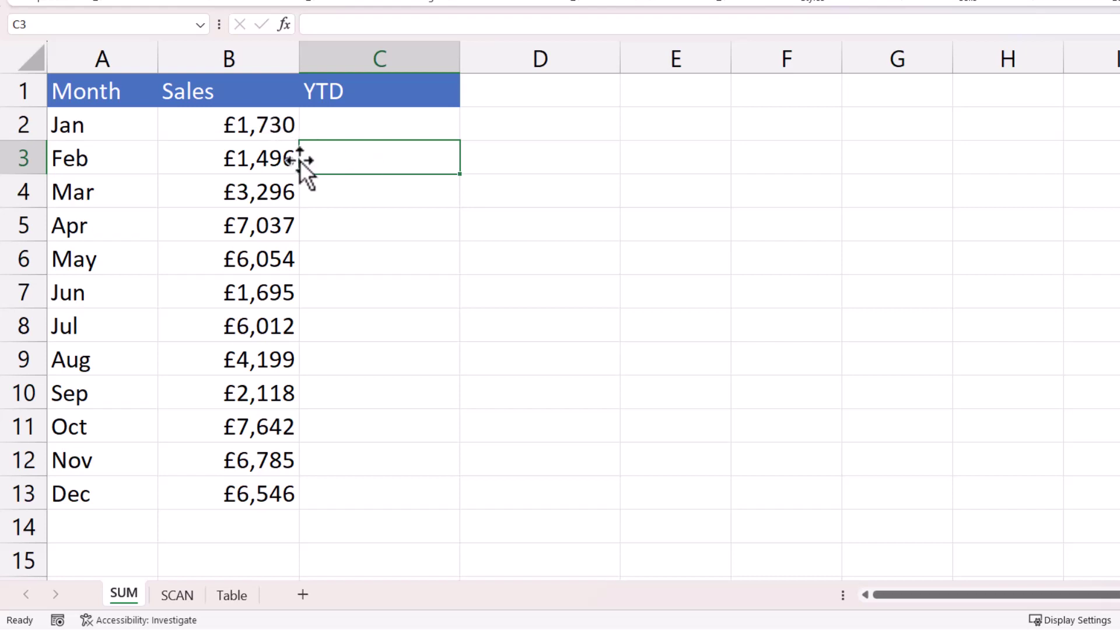
click(280, 127)
drag(280, 127, 277, 158)
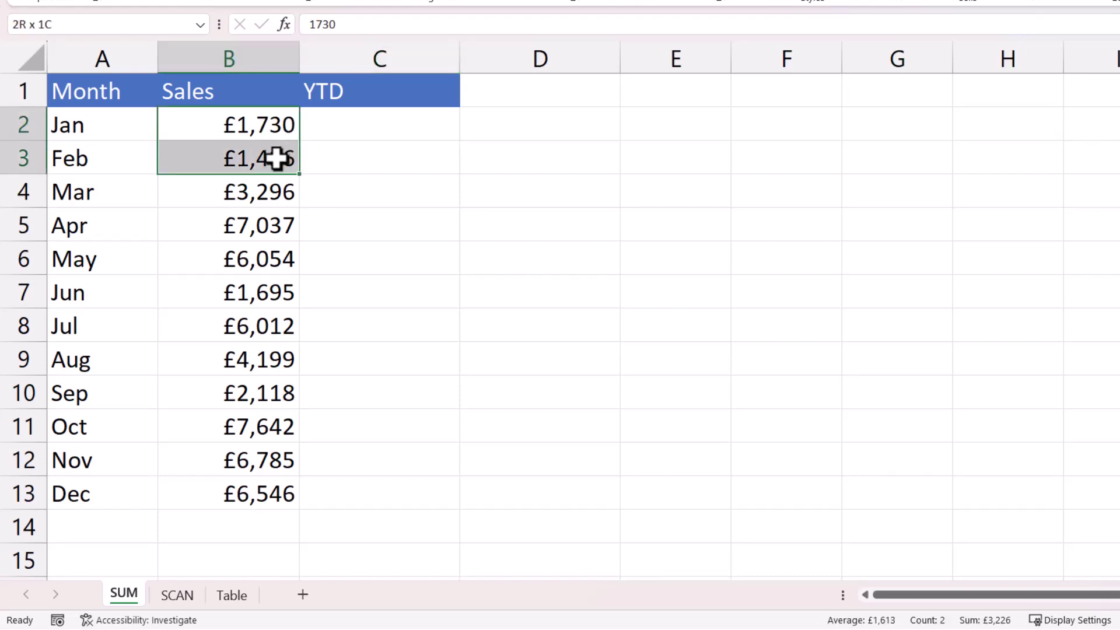
click(350, 198)
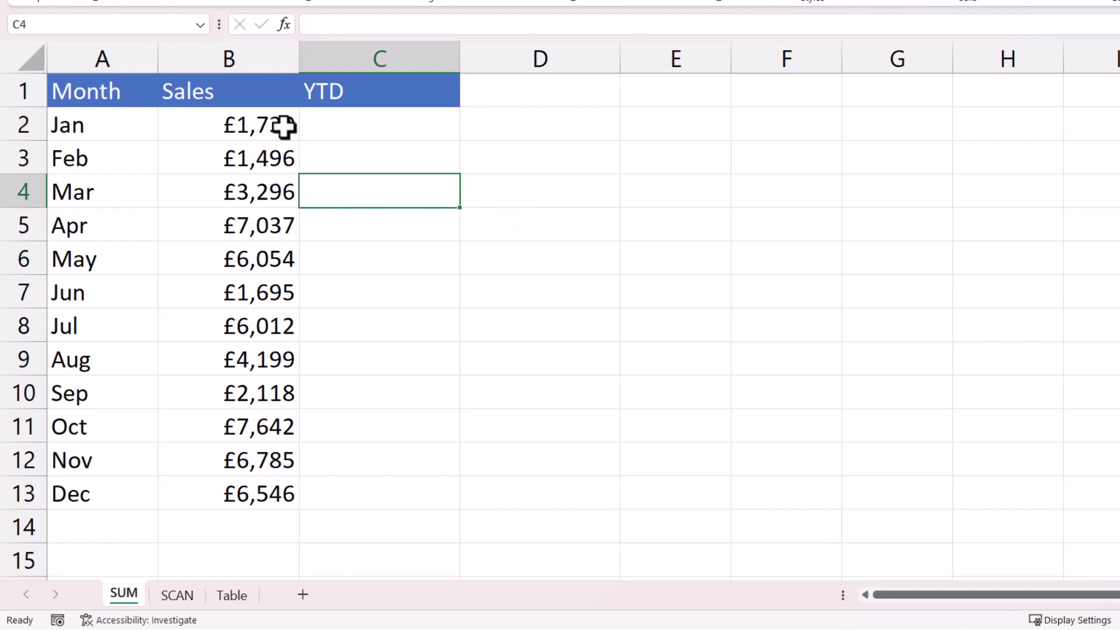
drag(273, 124, 267, 185)
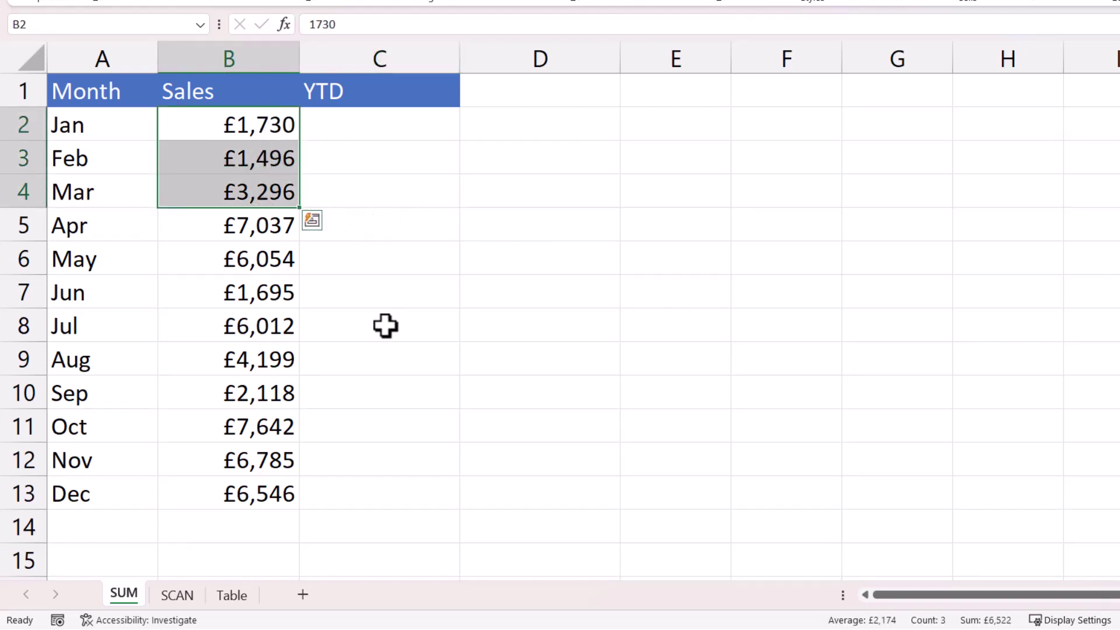
Enter =SUM(B$2:B2) in C2, giving January's YTD total of £1,730.00.
click(398, 120)
text(=SUM()
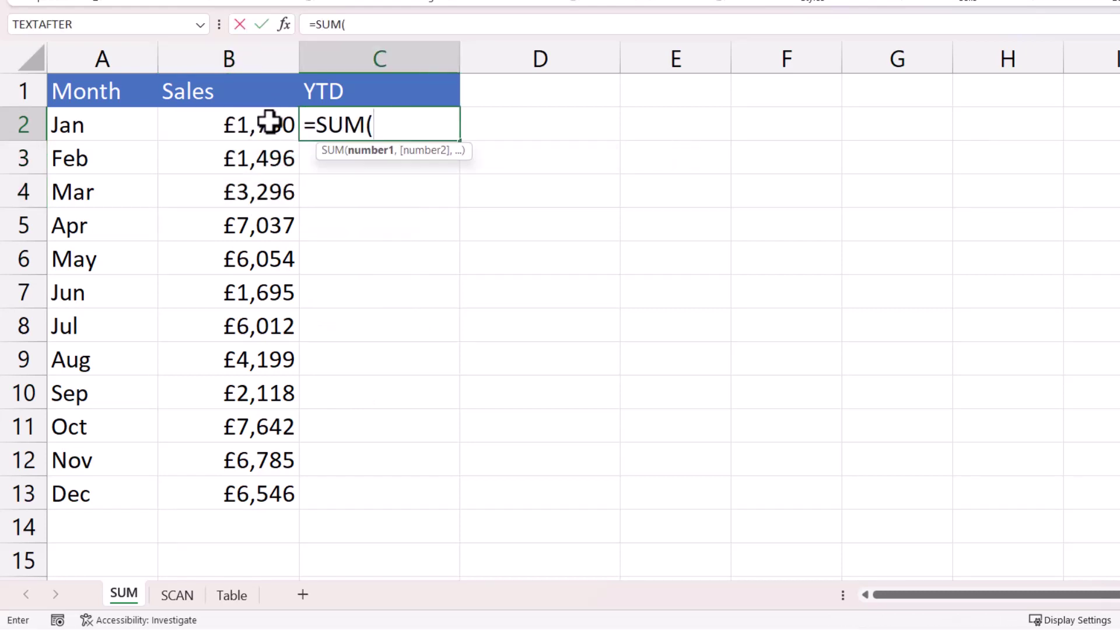
click(254, 124)
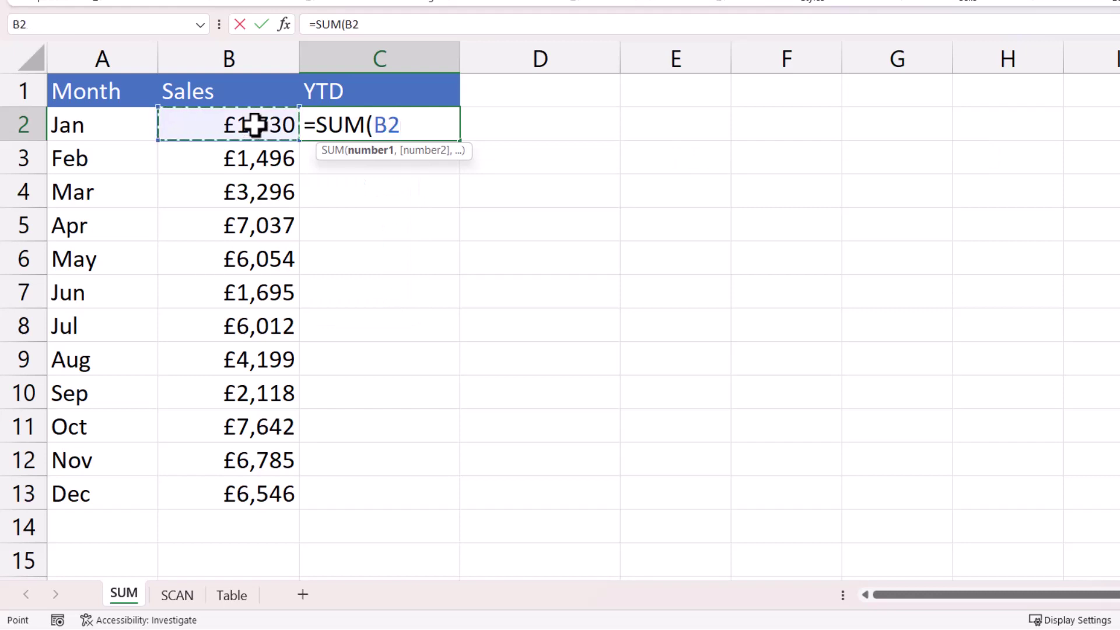
key(F8)
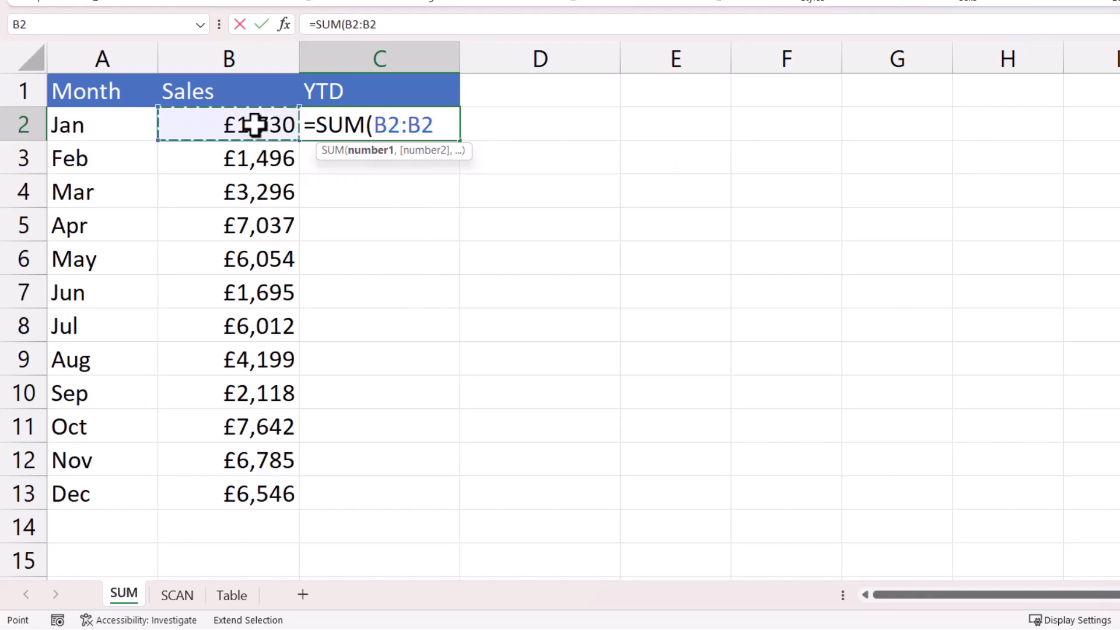
text())
click(384, 128)
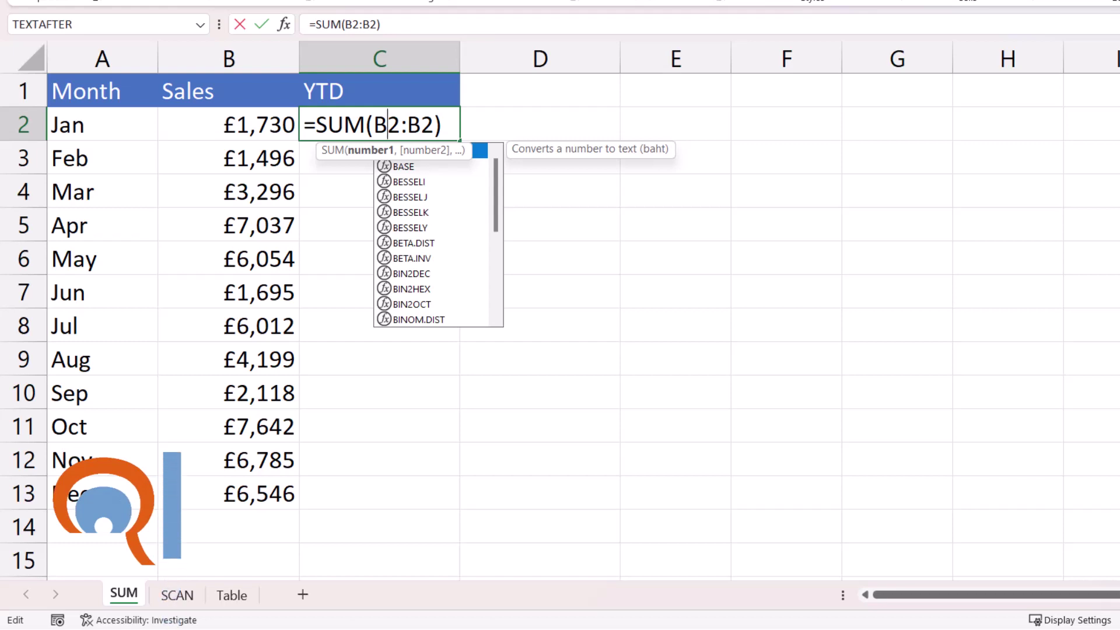
text($)
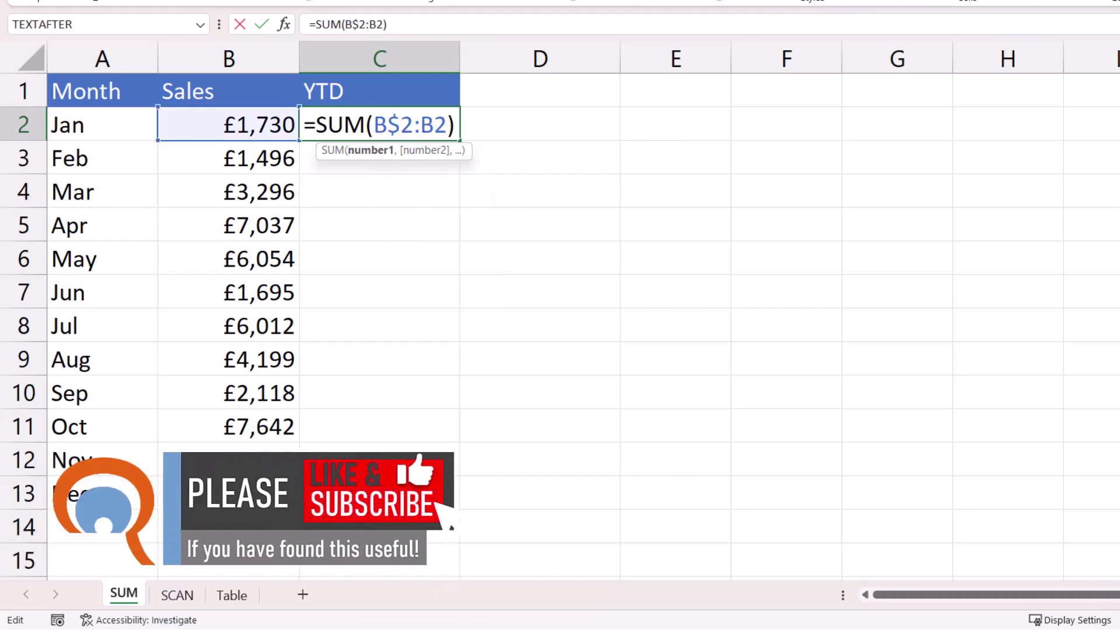
key(shift+Right)
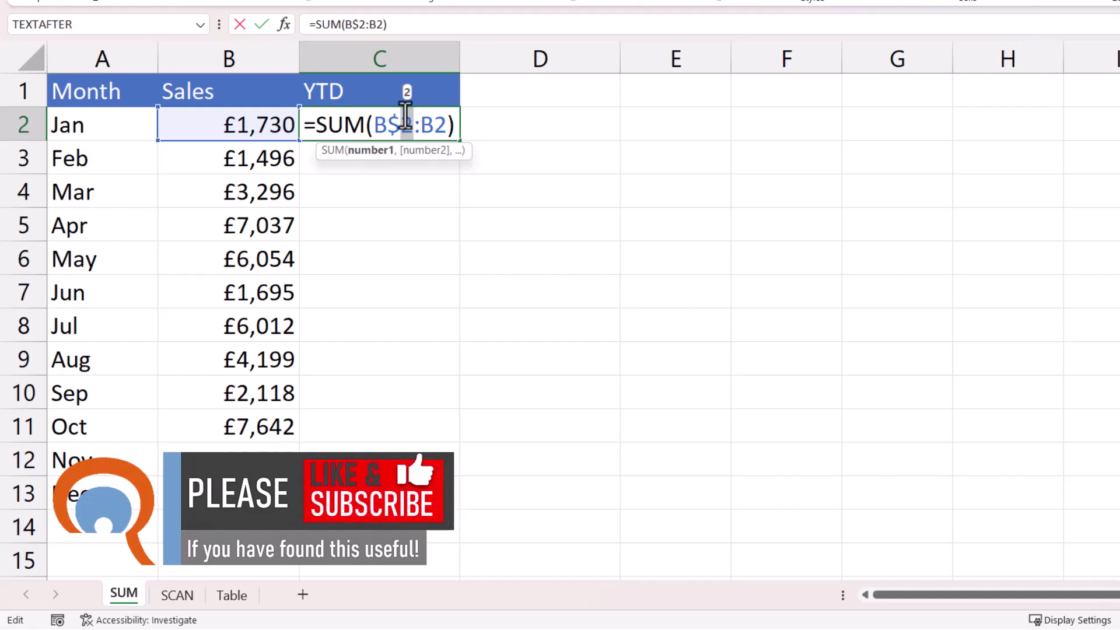
key(Return)
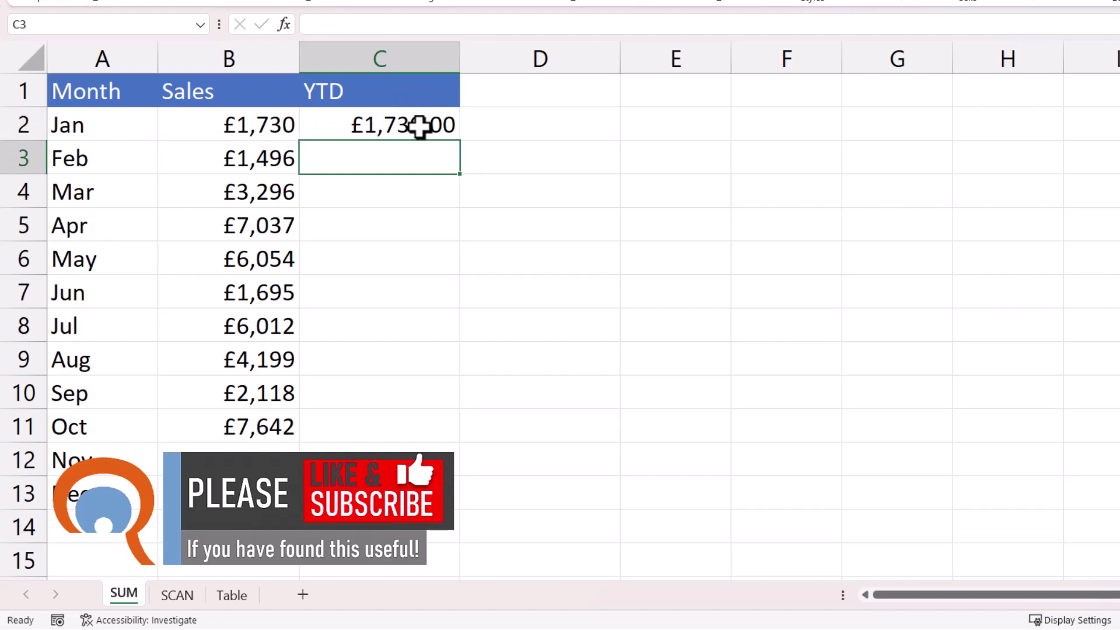
Fill the YTD formula down to C13 and inspect C5's range, B$2 to B5.
click(420, 120)
double_click(465, 141)
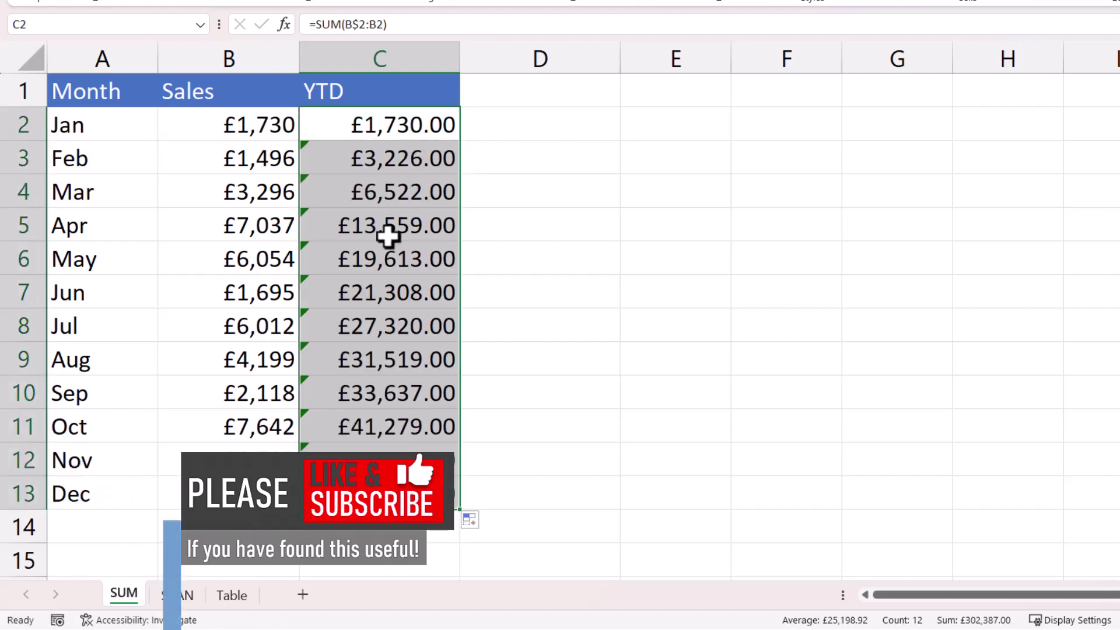
click(374, 225)
double_click(374, 224)
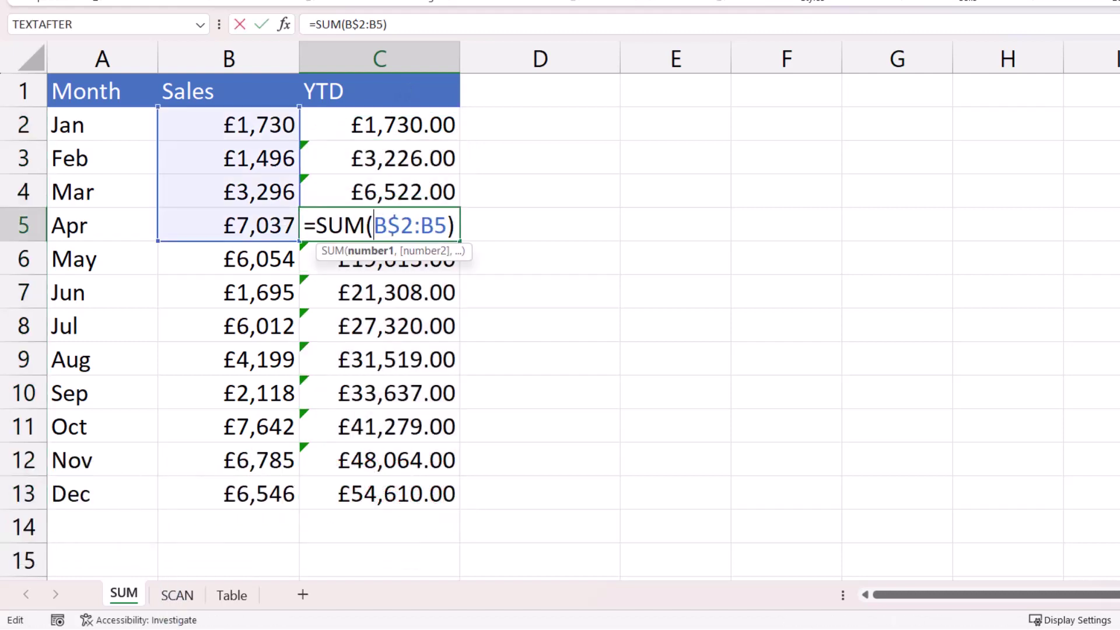
key(shift+Left)
key(shift+Left)
key(shift+Left)
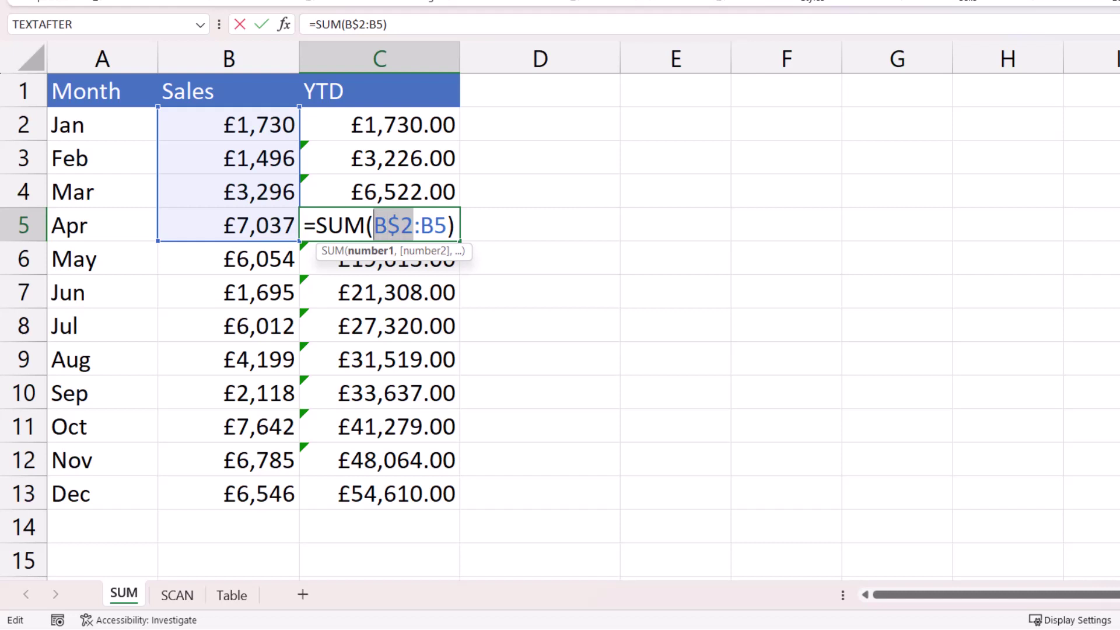
key(Right)
key(Right)
key(shift+Right)
key(Left)
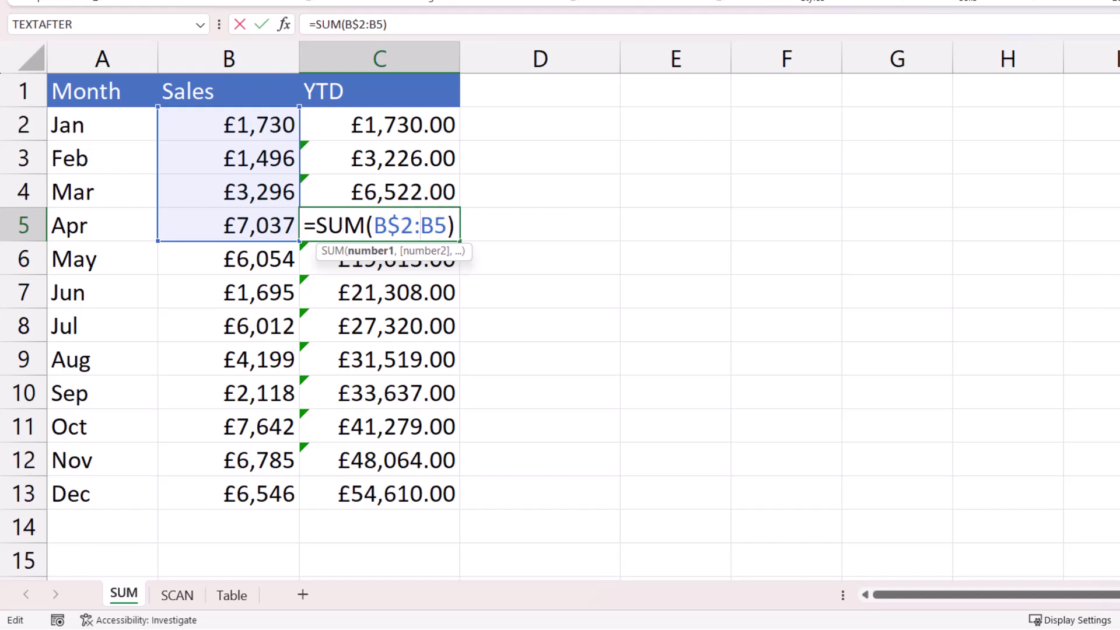
key(shift+Right)
key(shift+Right)
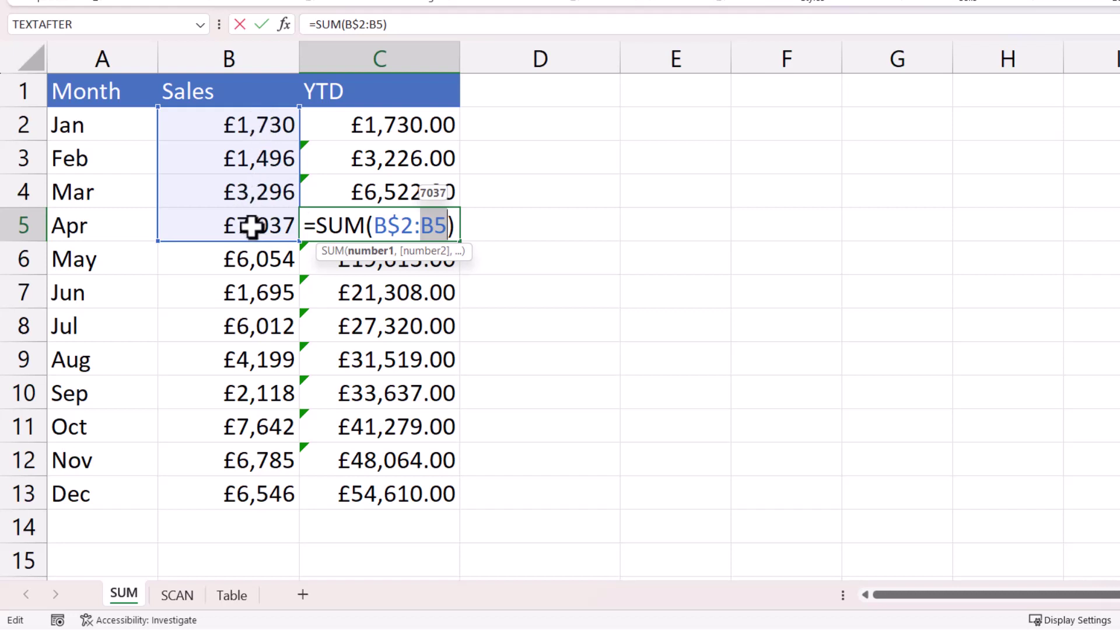
key(Return)
Inspect C10's formula, showing the fixed B$2 start and the growing B10 end.
key(Down)
key(Down)
key(Down)
key(Down)
double_click(413, 392)
drag(413, 392, 378, 392)
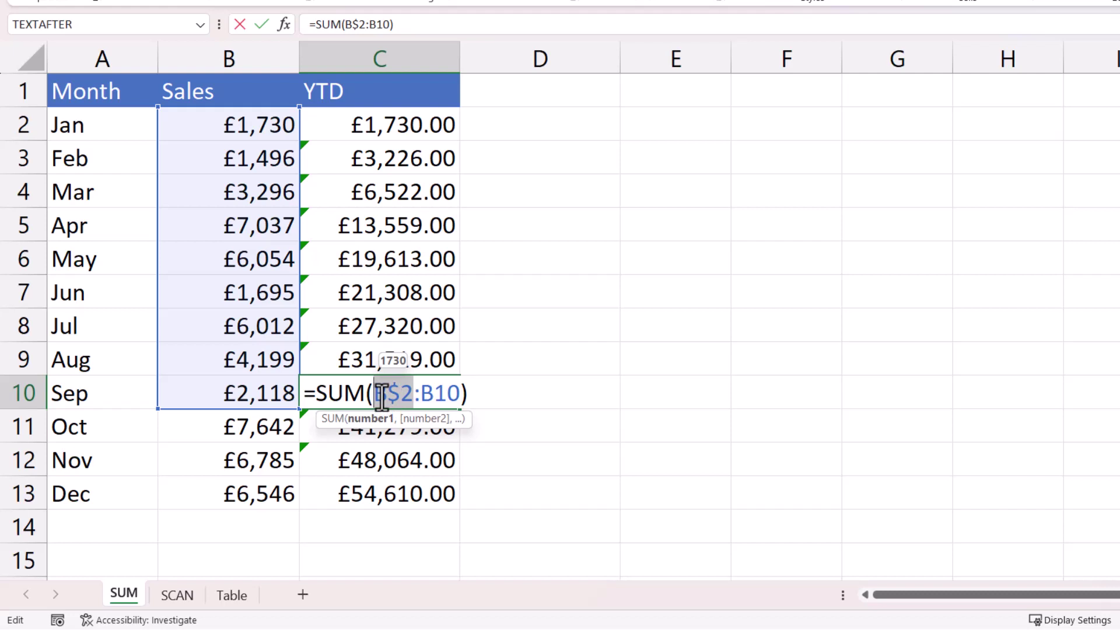
drag(421, 394, 458, 395)
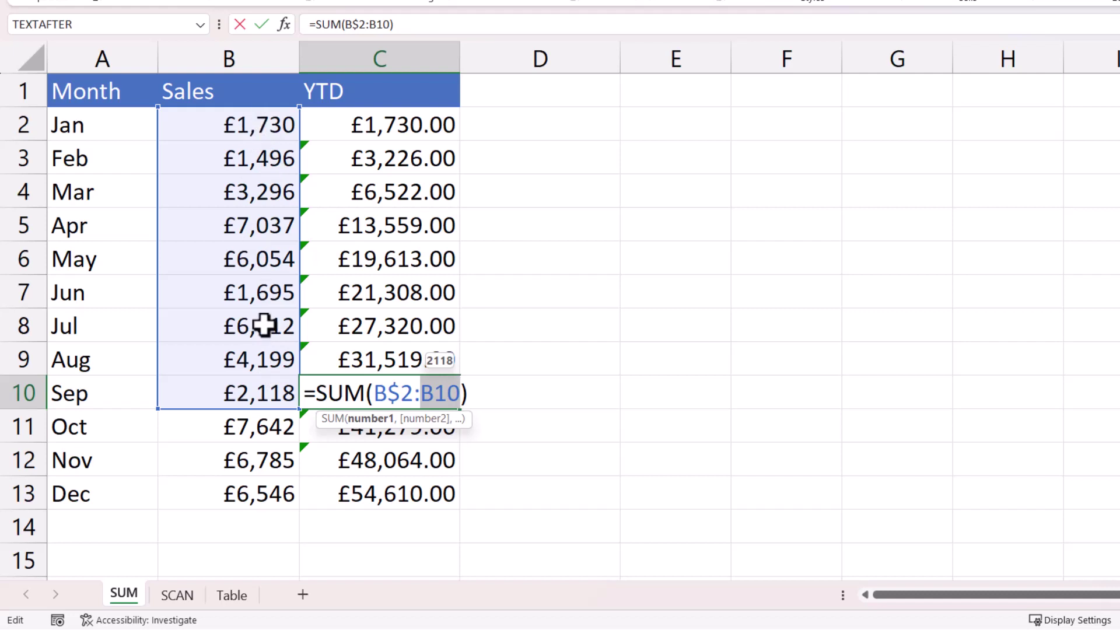
key(Return)
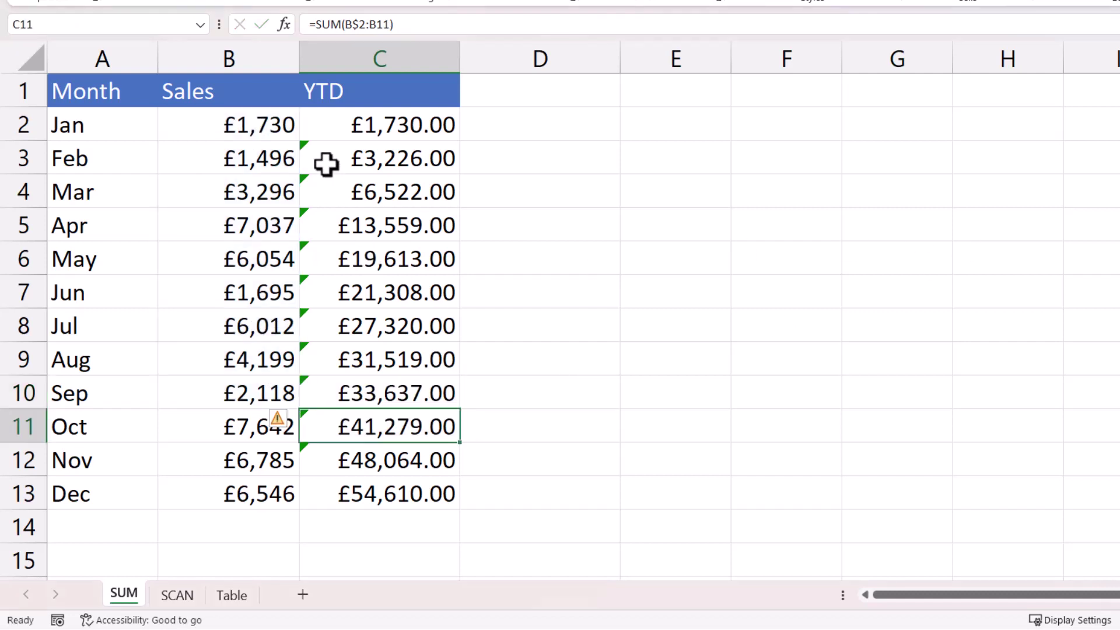
Check the error warning options on February's YTD cell C3 without changing anything.
click(323, 155)
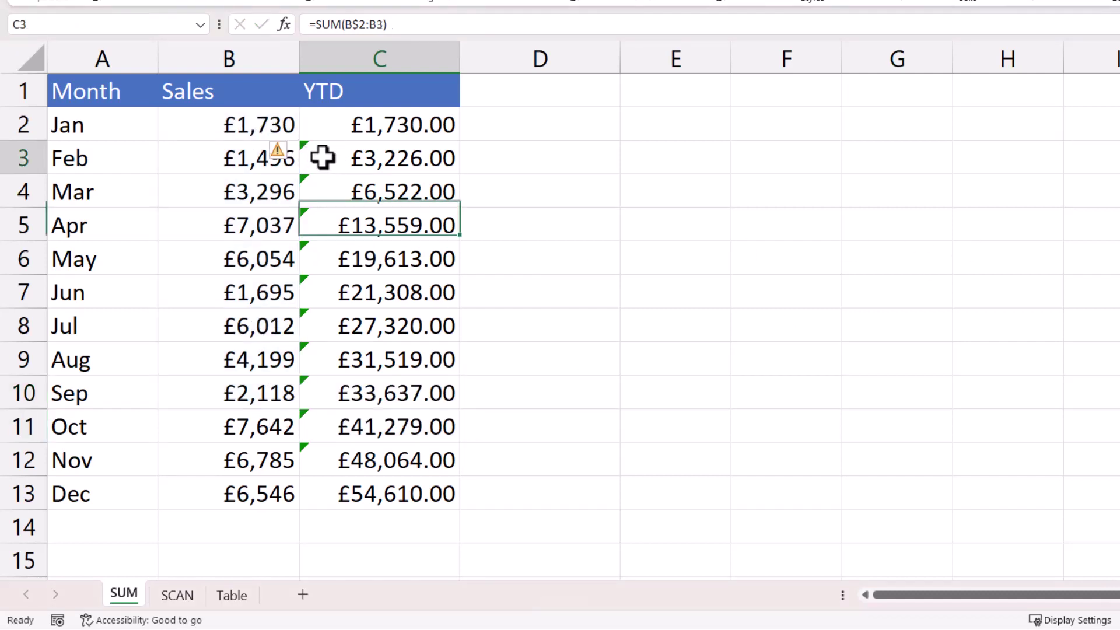
click(286, 154)
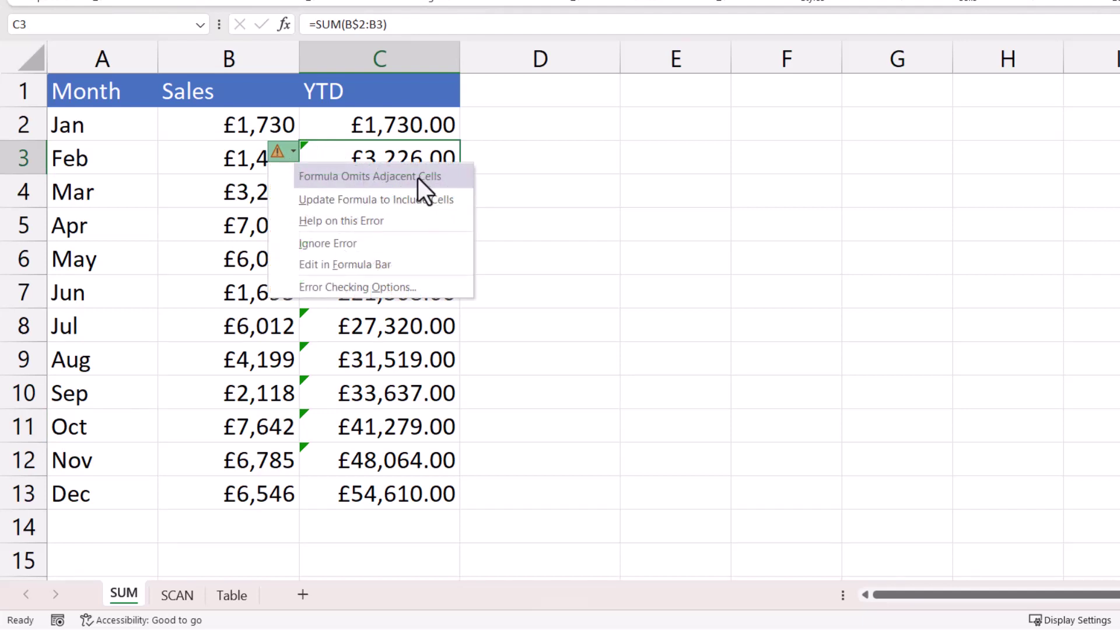
click(499, 161)
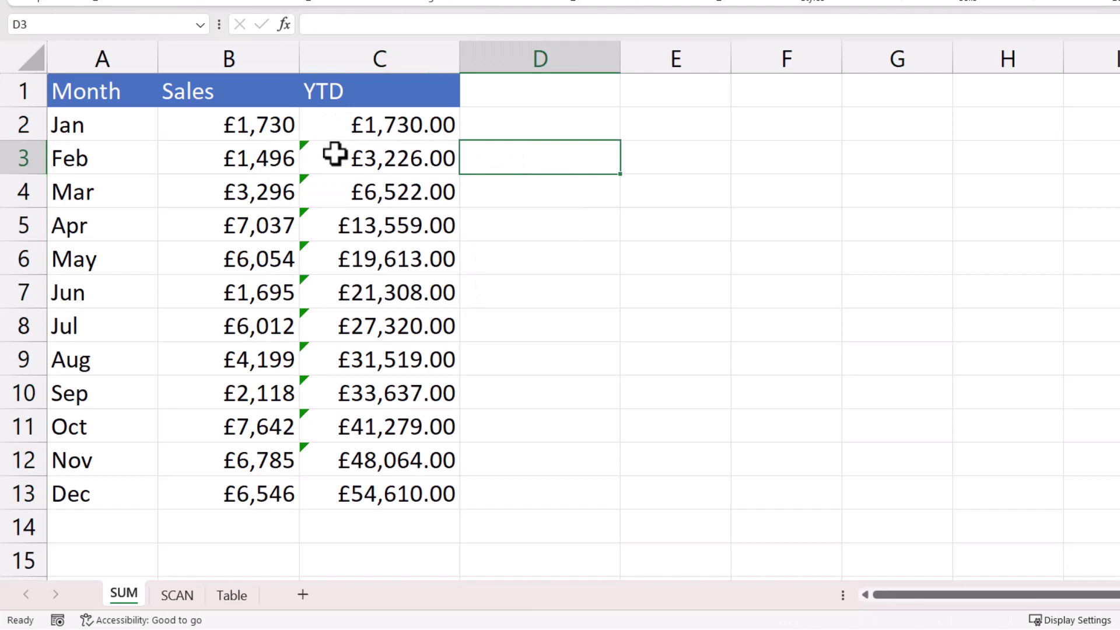
Ignore the omitted-adjacent-cells warning on C3:C12, then select the YTD values C2:C13.
drag(334, 155, 338, 448)
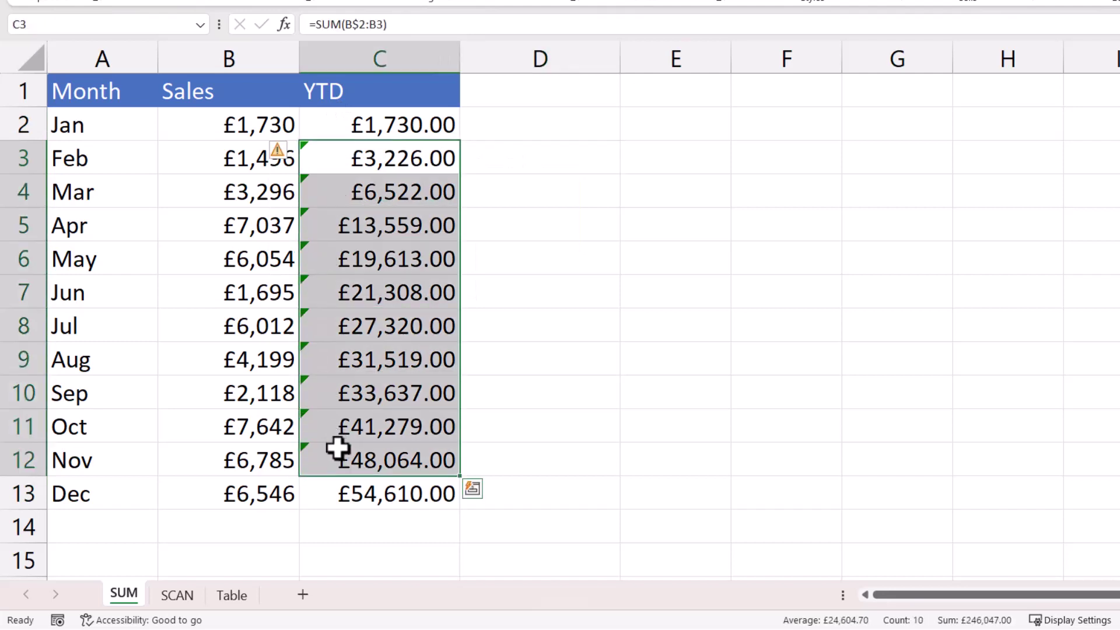
click(281, 147)
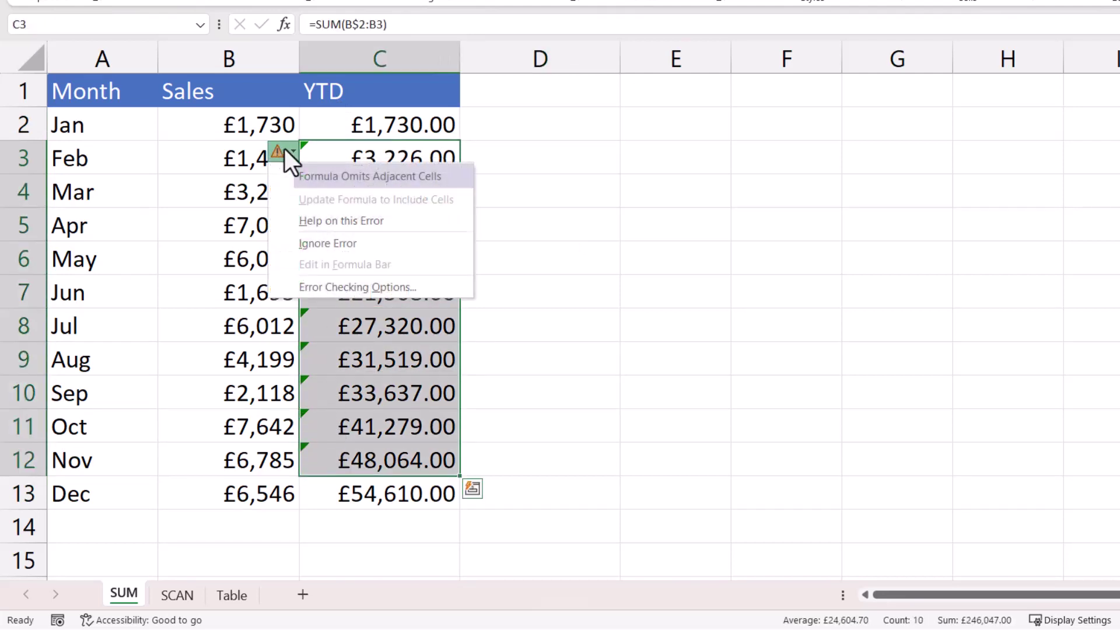
click(312, 241)
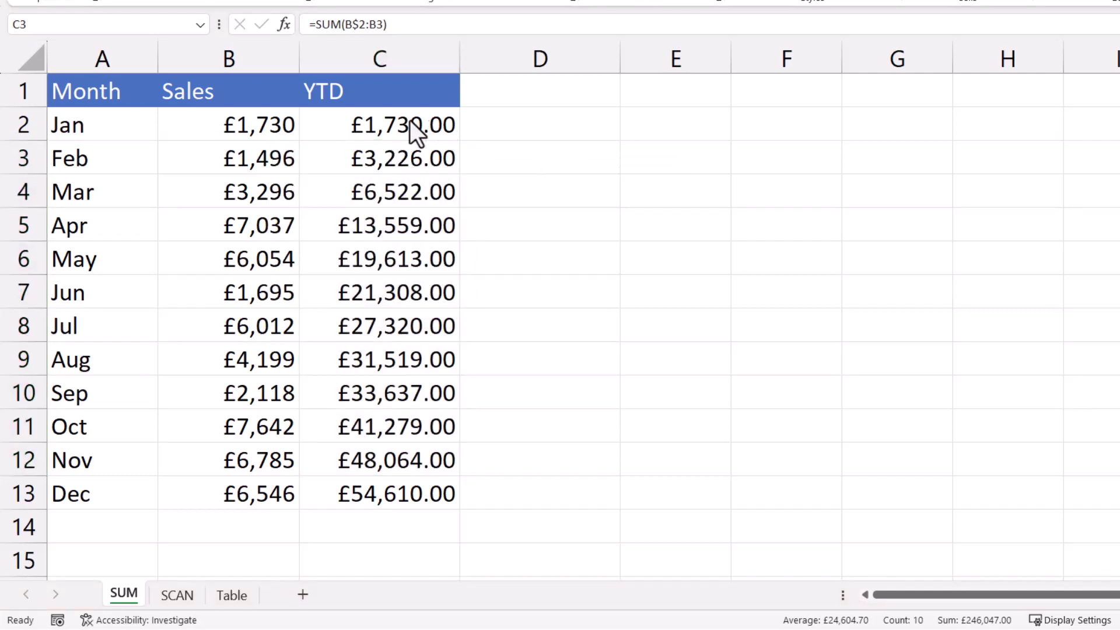
drag(412, 123, 418, 493)
Clear the YTD column and regenerate it with Quick Analysis Running Total on B2:B13.
key(Delete)
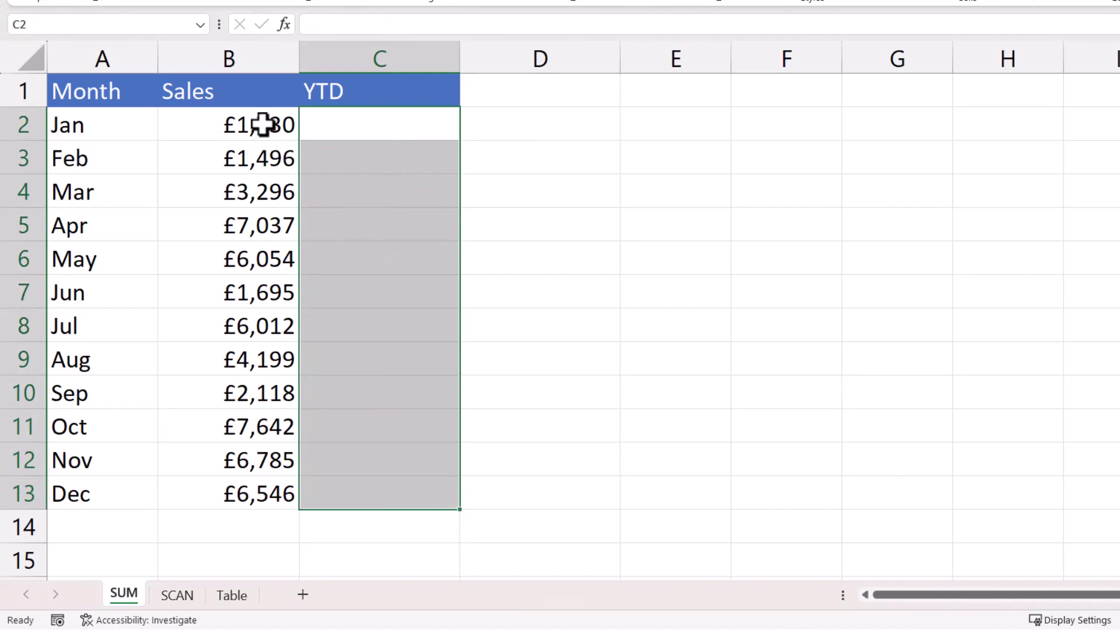
drag(265, 123, 236, 492)
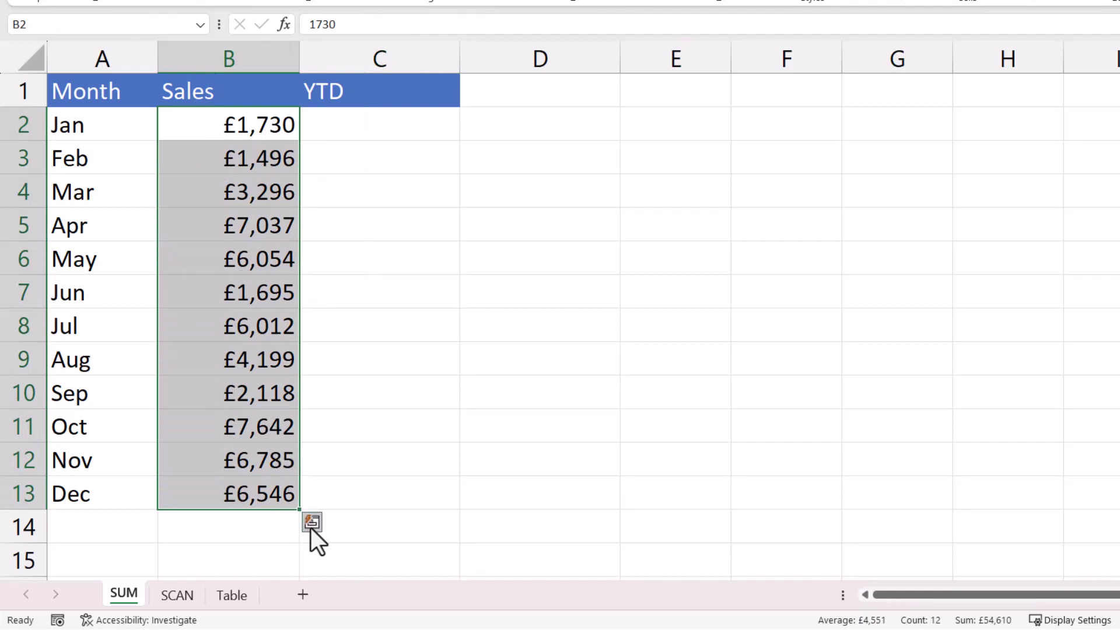
click(312, 523)
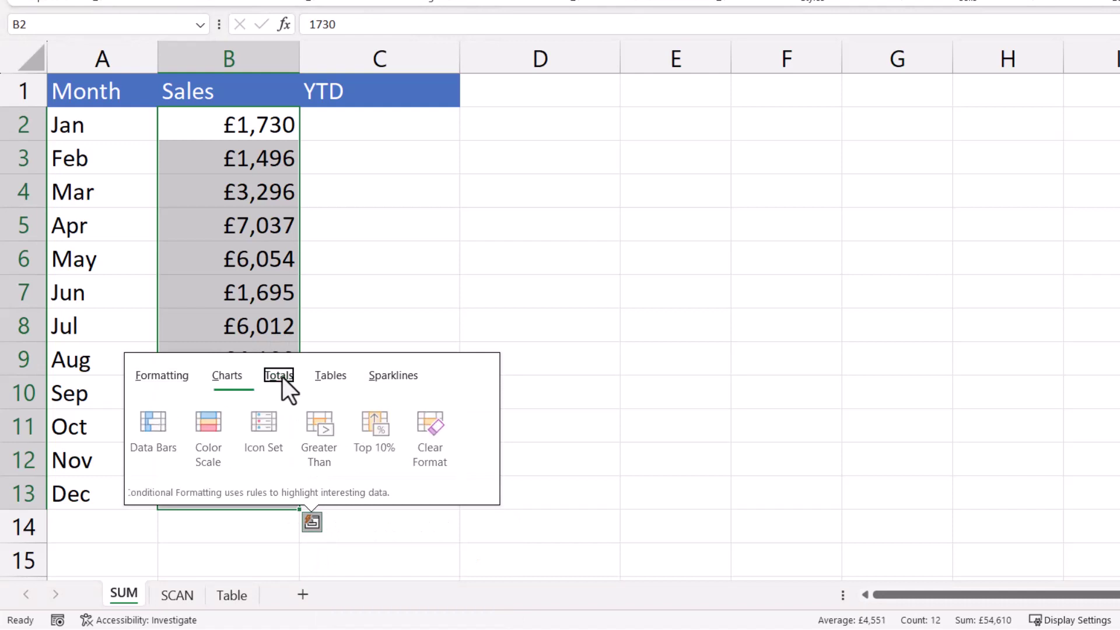
click(281, 376)
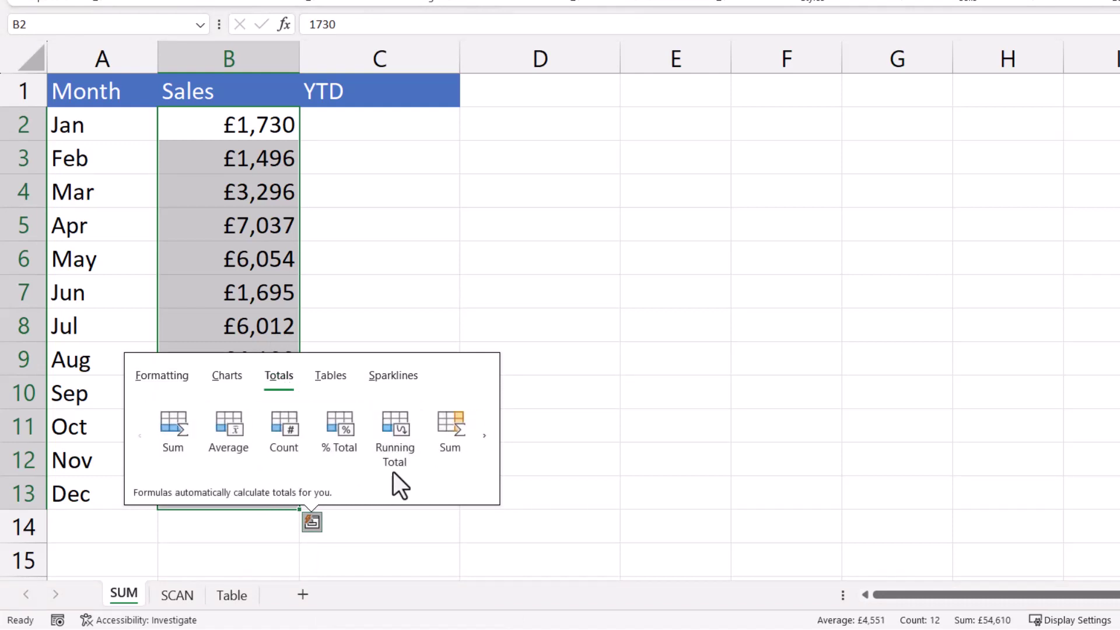
click(484, 435)
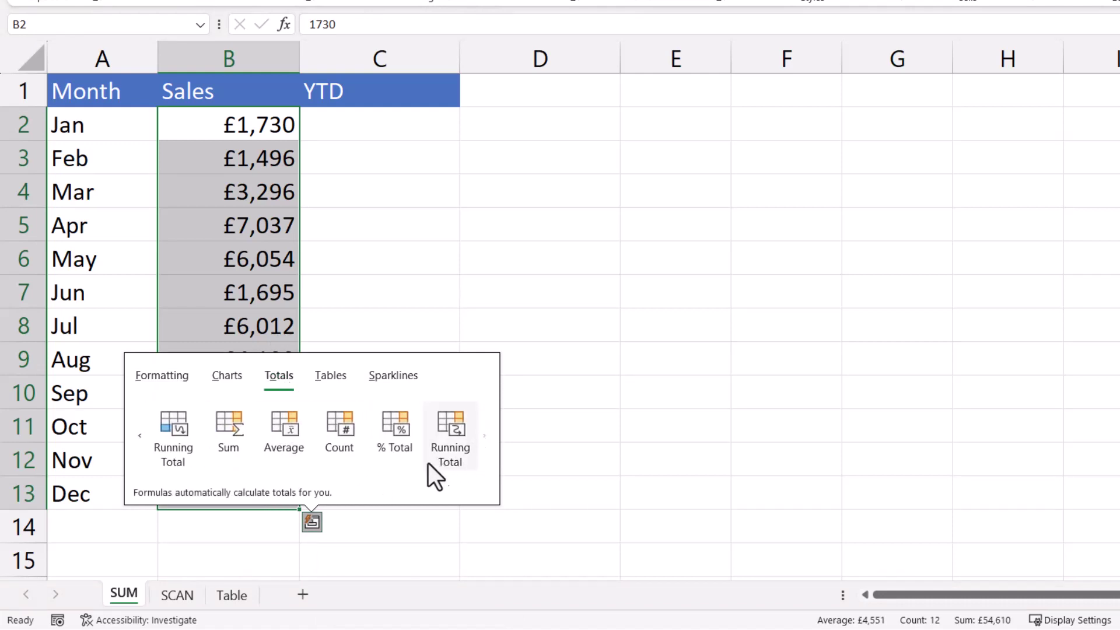
click(453, 438)
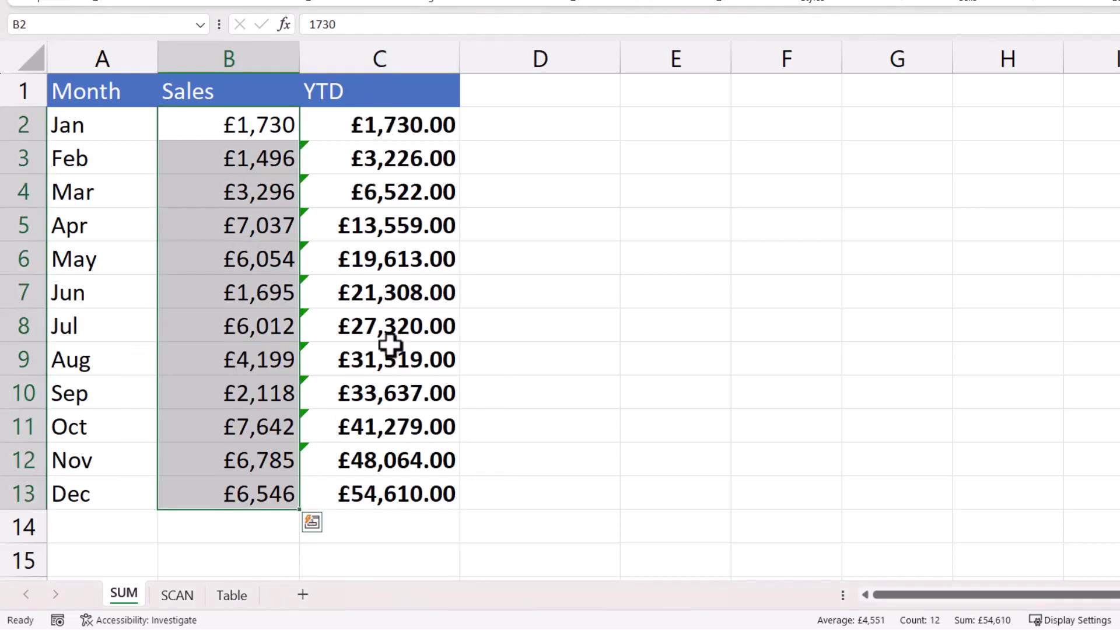
Edit C2's running-total formula, then ignore the omitted-cells warnings on C3:C12.
click(403, 131)
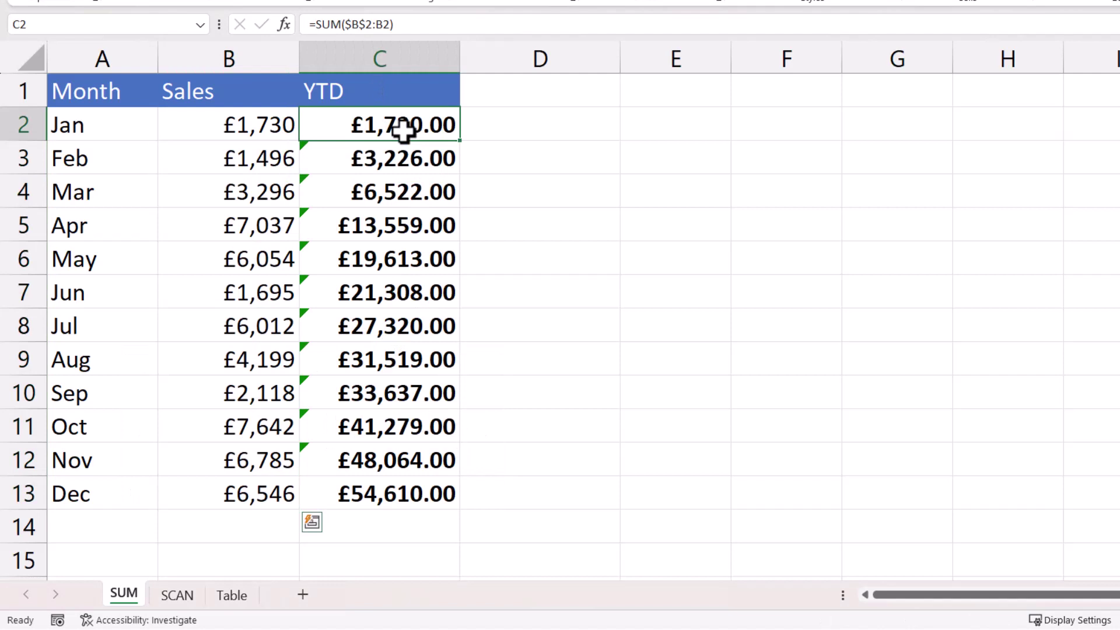
double_click(403, 132)
key(Return)
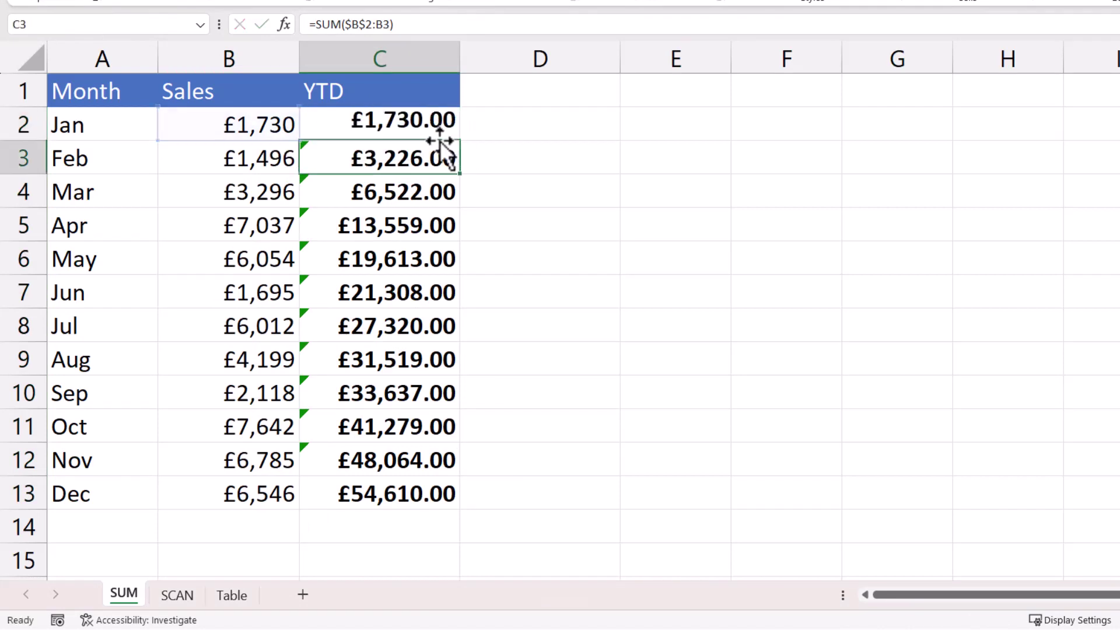
drag(357, 157, 362, 452)
click(281, 153)
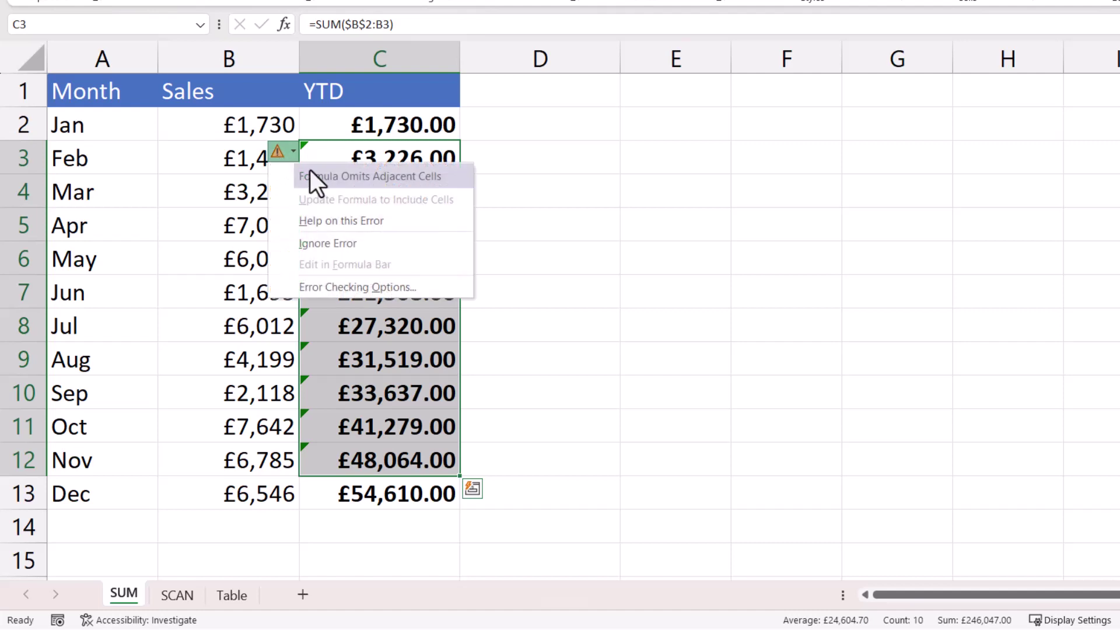
click(318, 241)
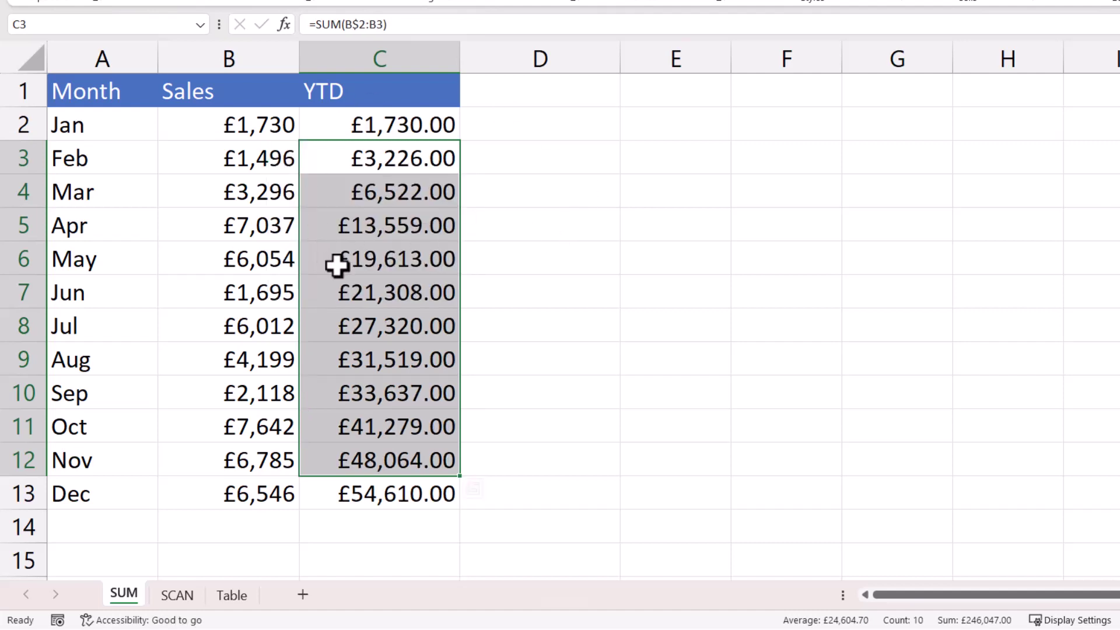
On the SCAN sheet, begin a =SCAN( formula in YTD cell C2.
click(178, 601)
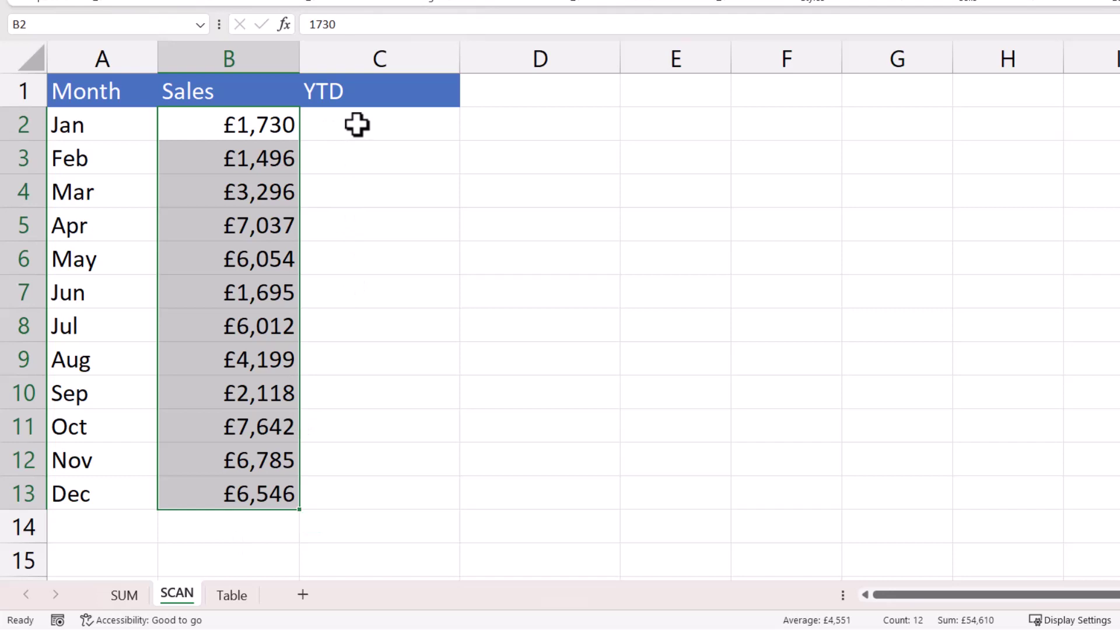
mouse_move(354, 503)
key(Right)
text(=S)
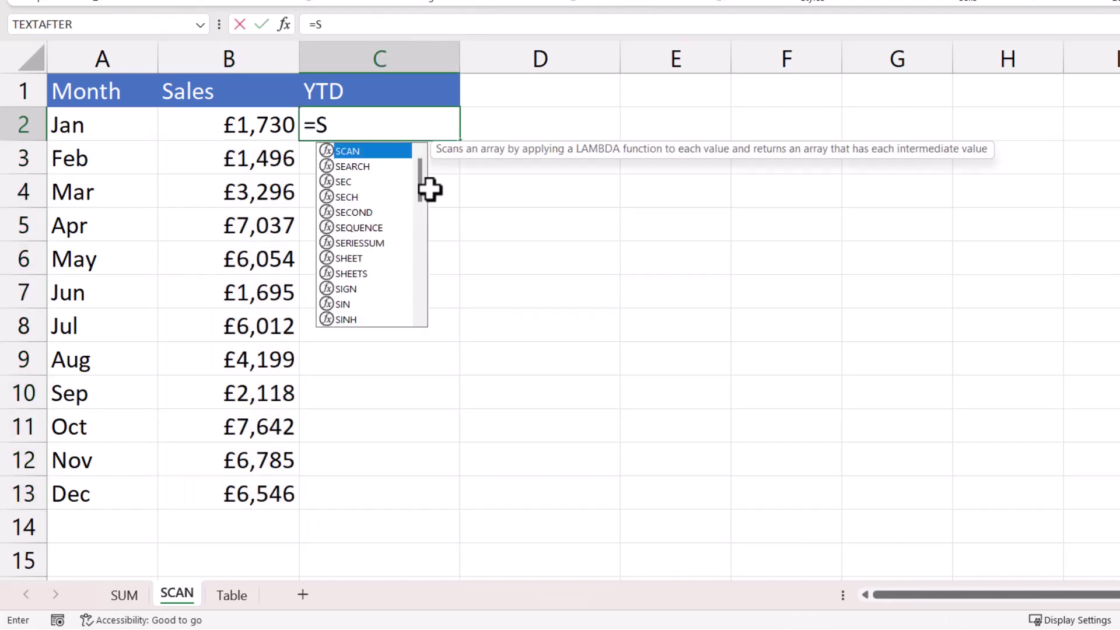
text(CAN(0,)
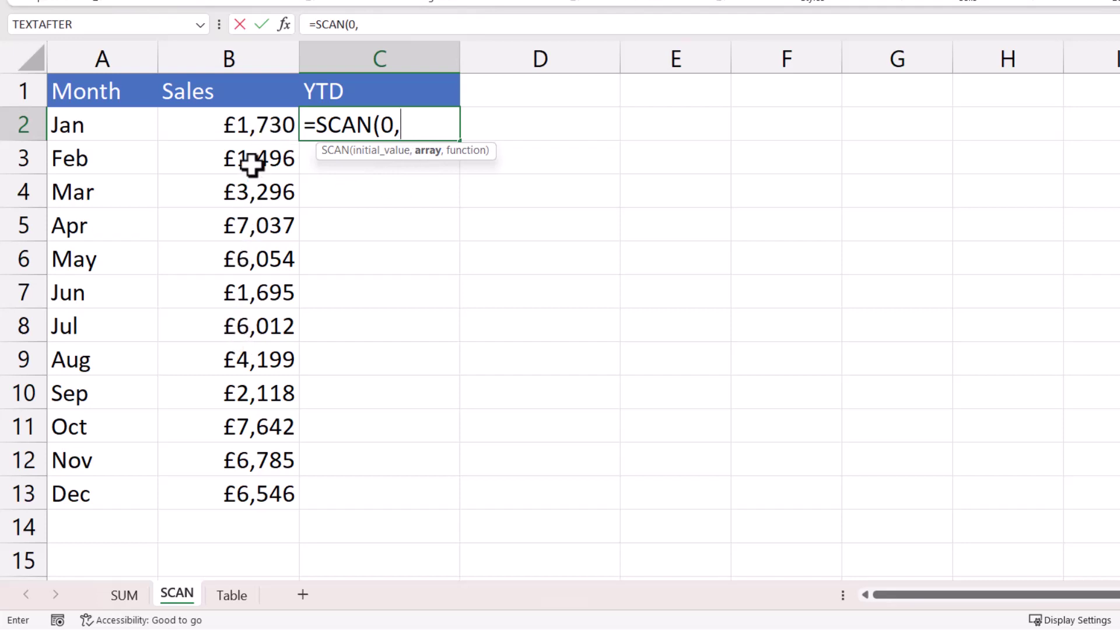
Complete C2's text as =SCAN(0,B2:B13,LAMBDA(a,sales,SUM(a+sales))) with B2:B13 as the array.
click(253, 123)
mouse_move(253, 123)
mouse_down()
mouse_move(270, 341)
mouse_move(236, 494)
mouse_up()
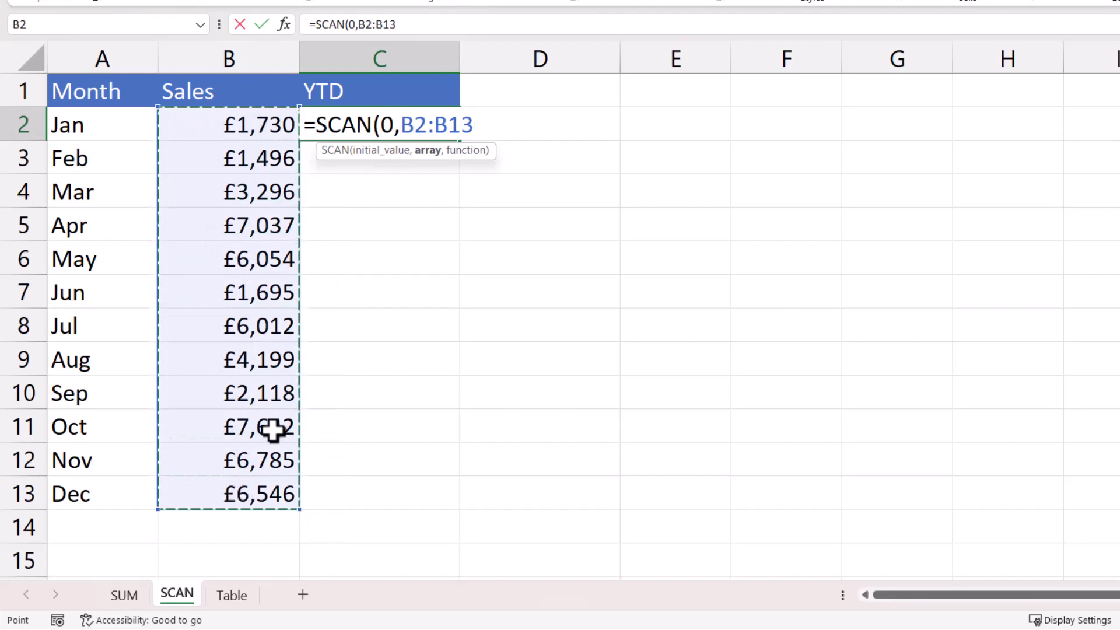
text(,)
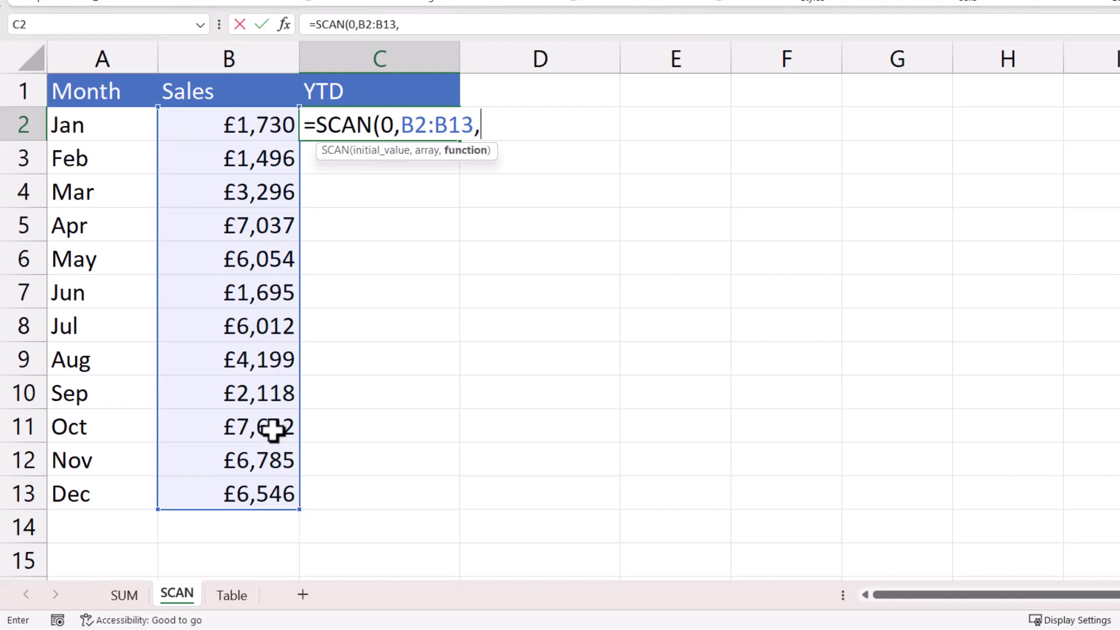
text(L)
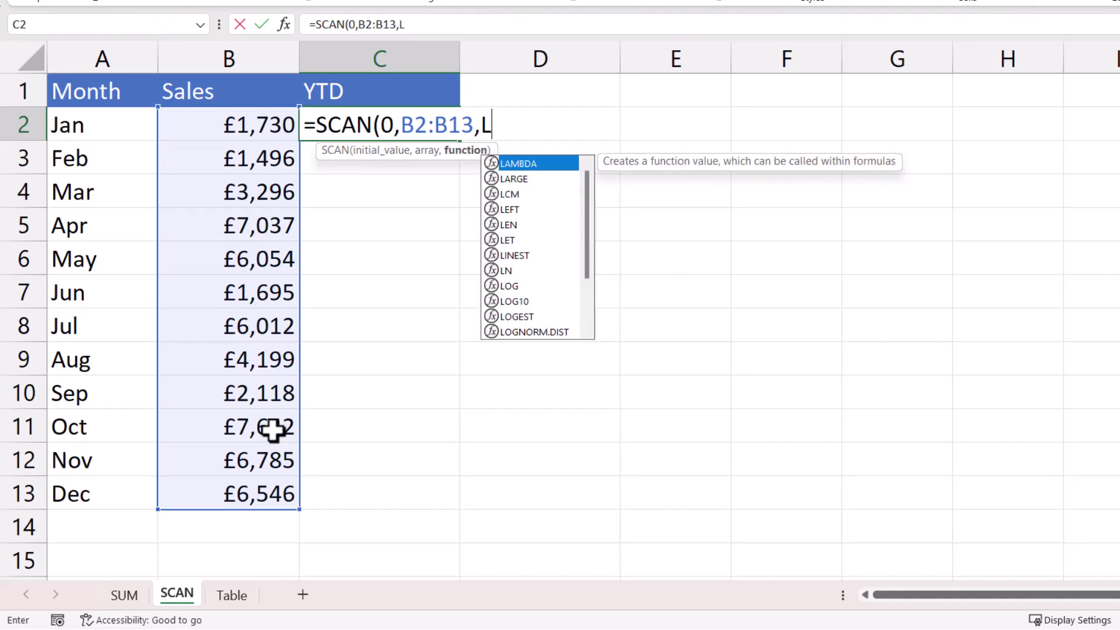
double_click(528, 165)
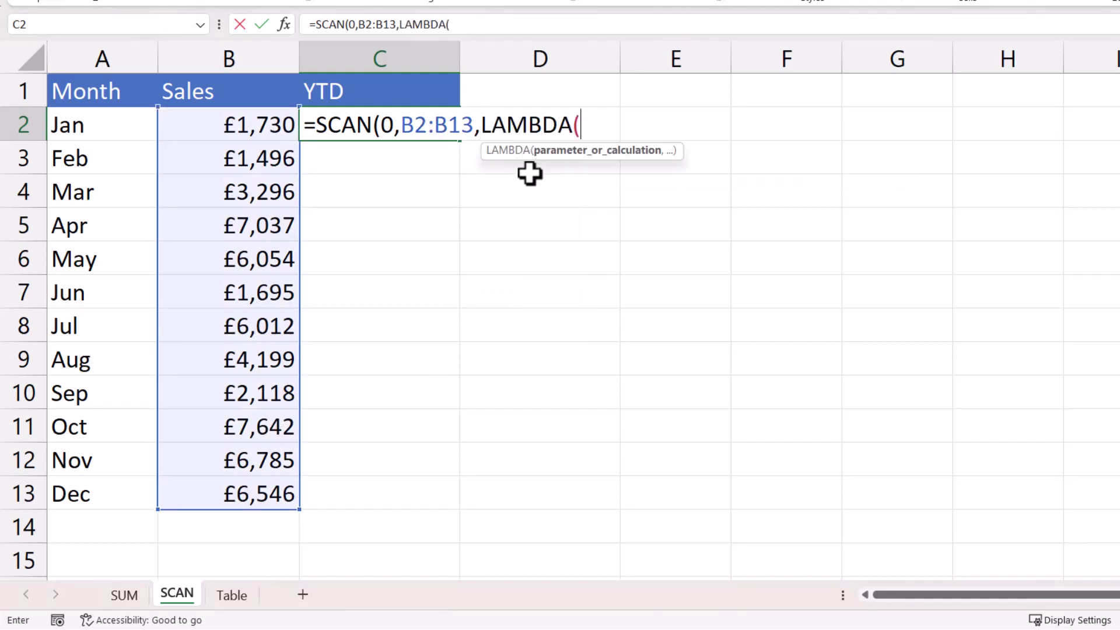
click(554, 125)
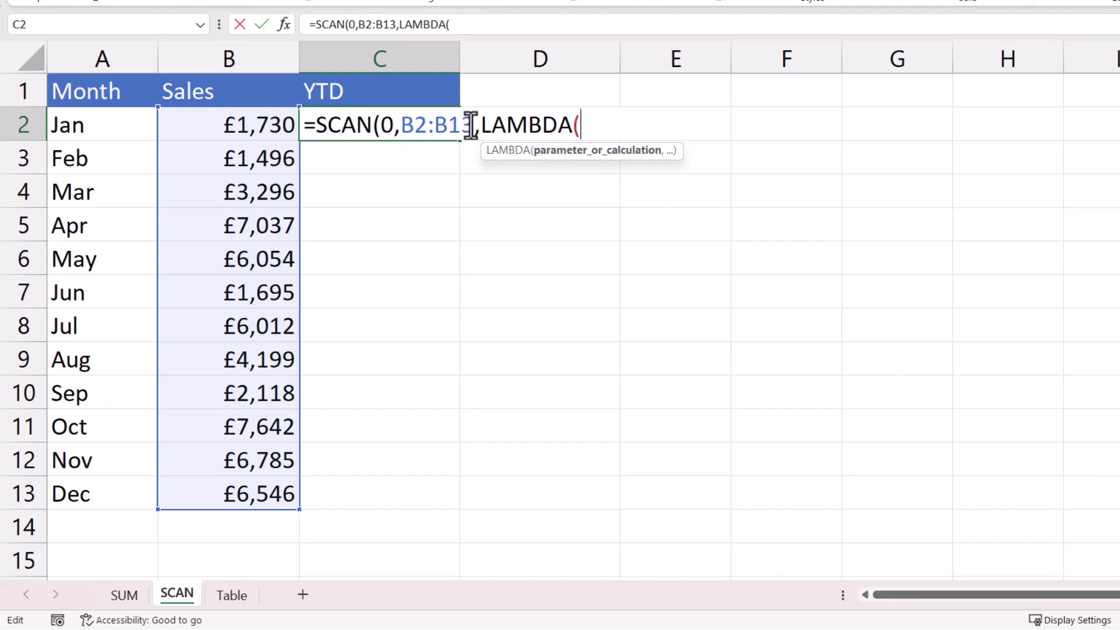
text(a)
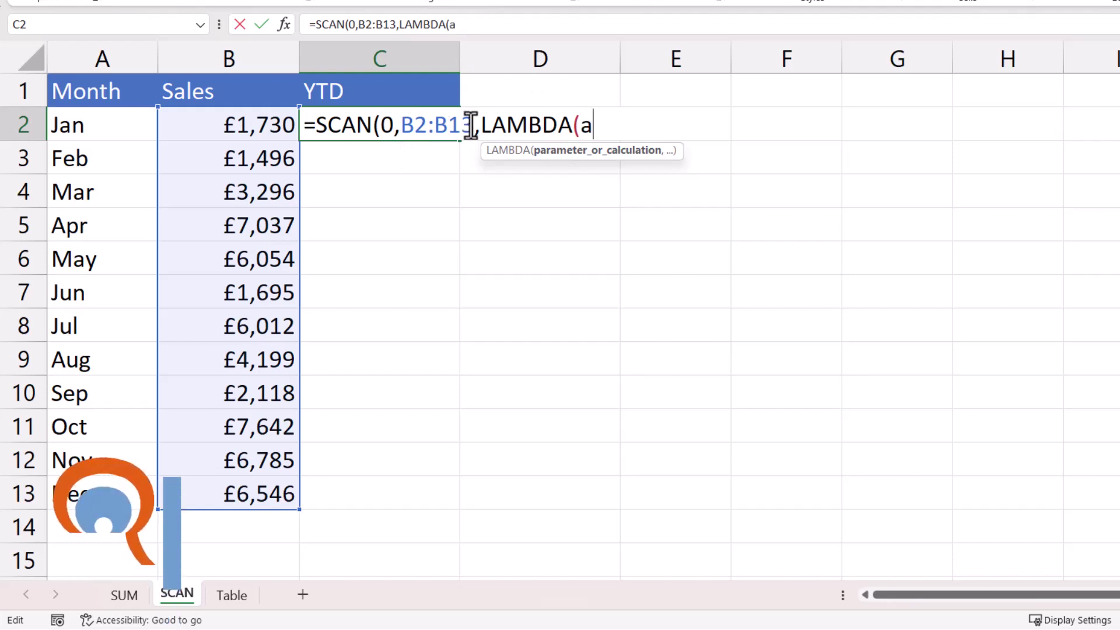
text(,)
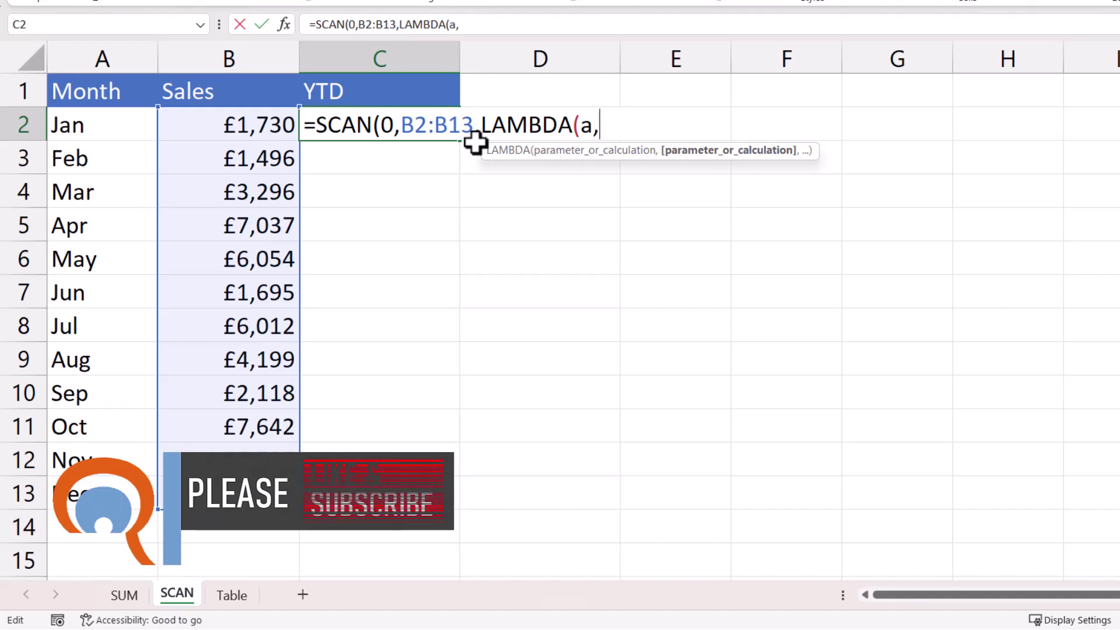
text(s)
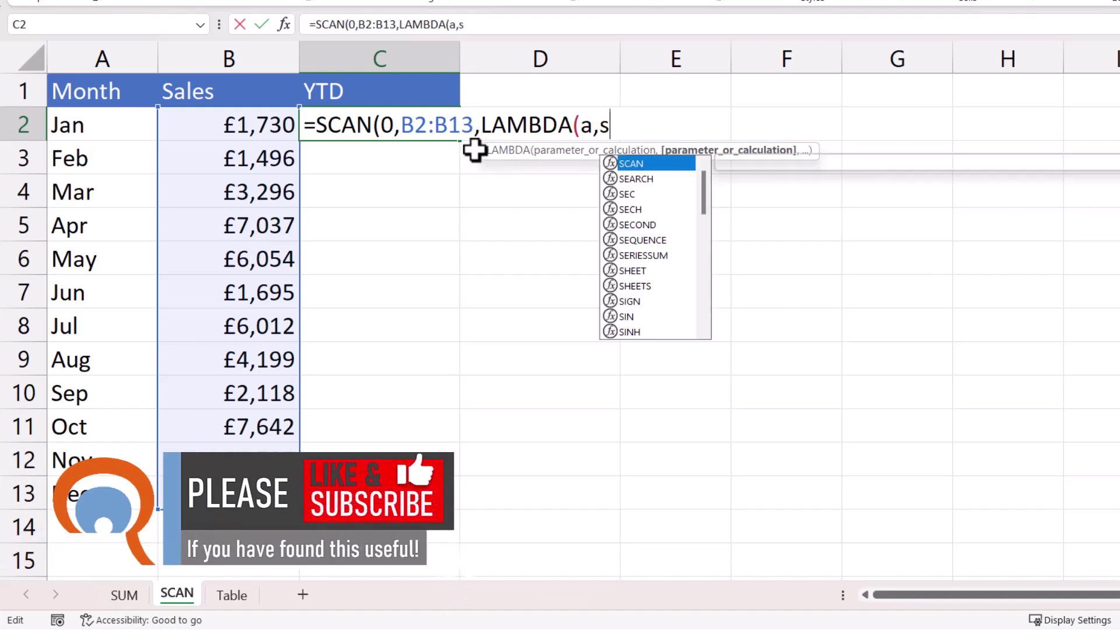
text(ales)
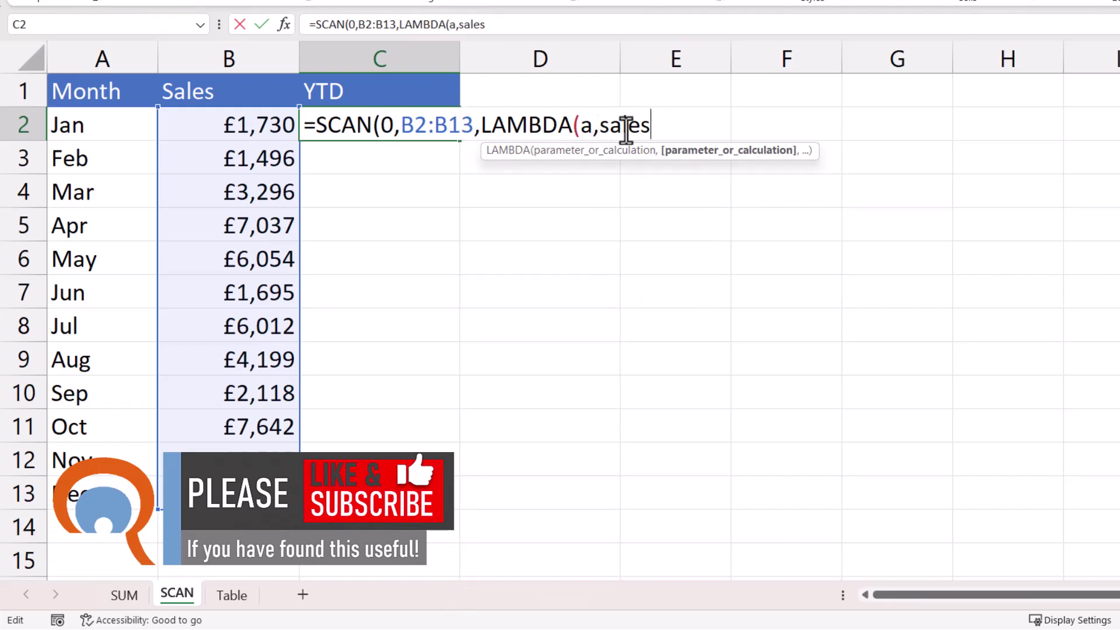
text(,)
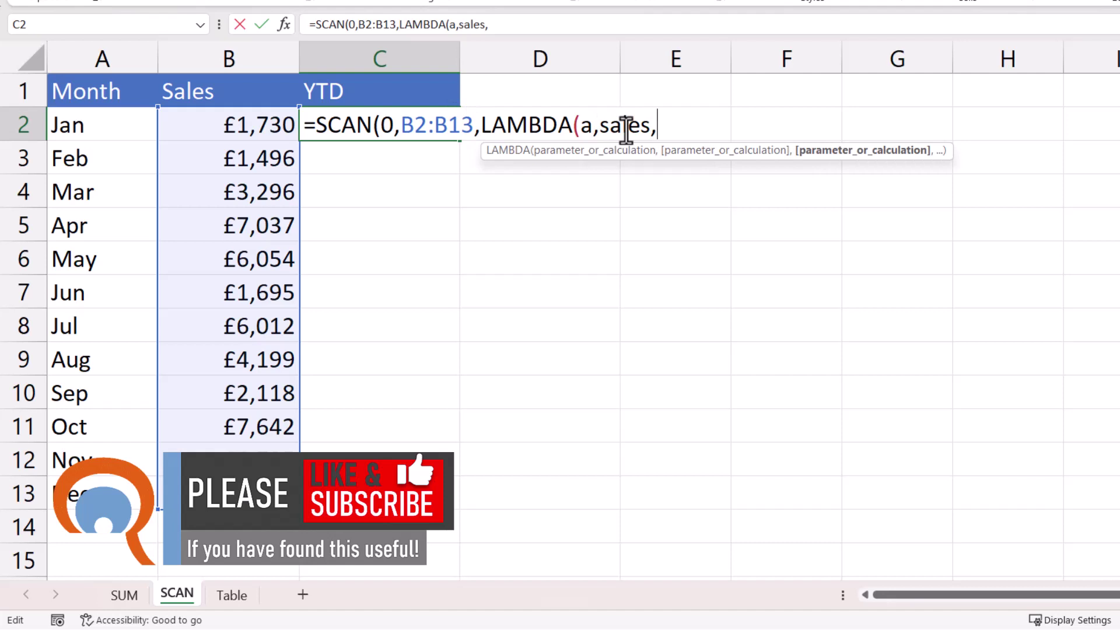
text(SUM)
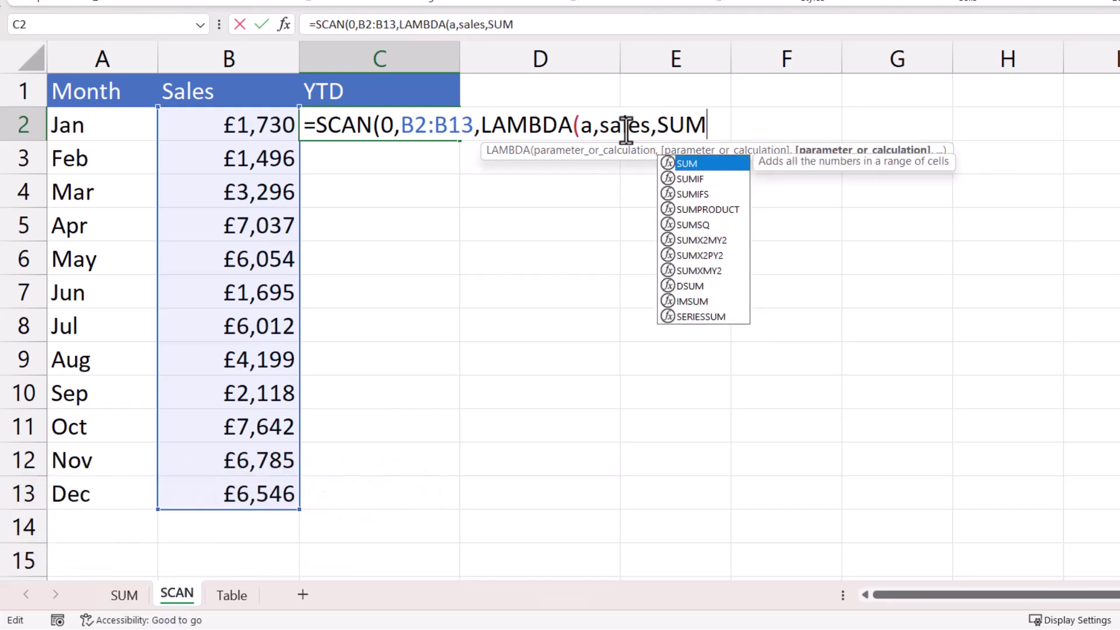
text((a+)
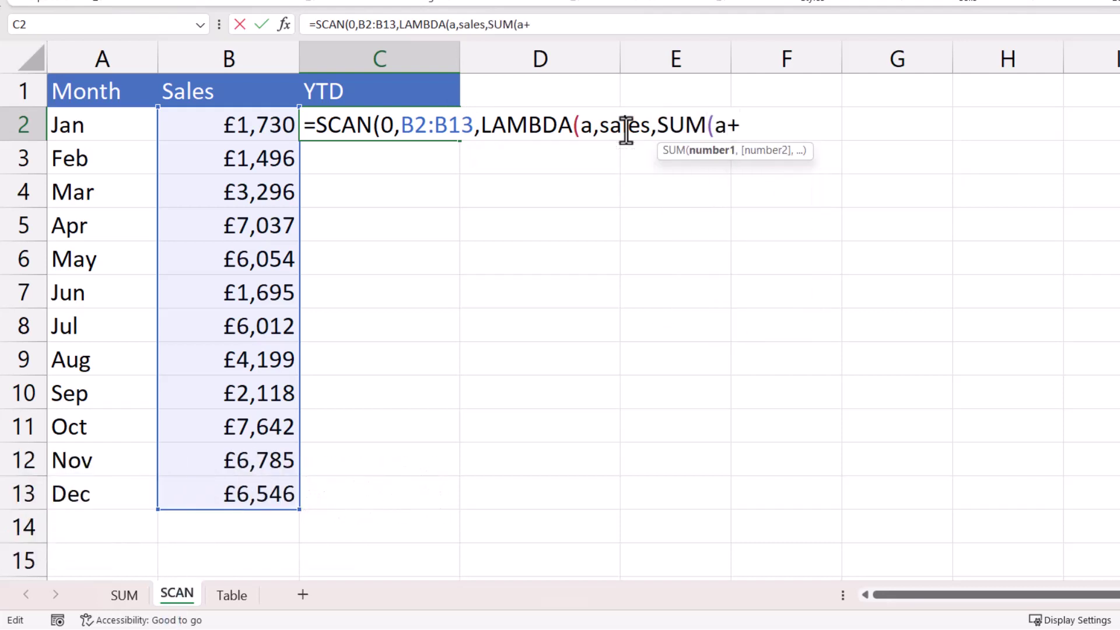
text(sales)
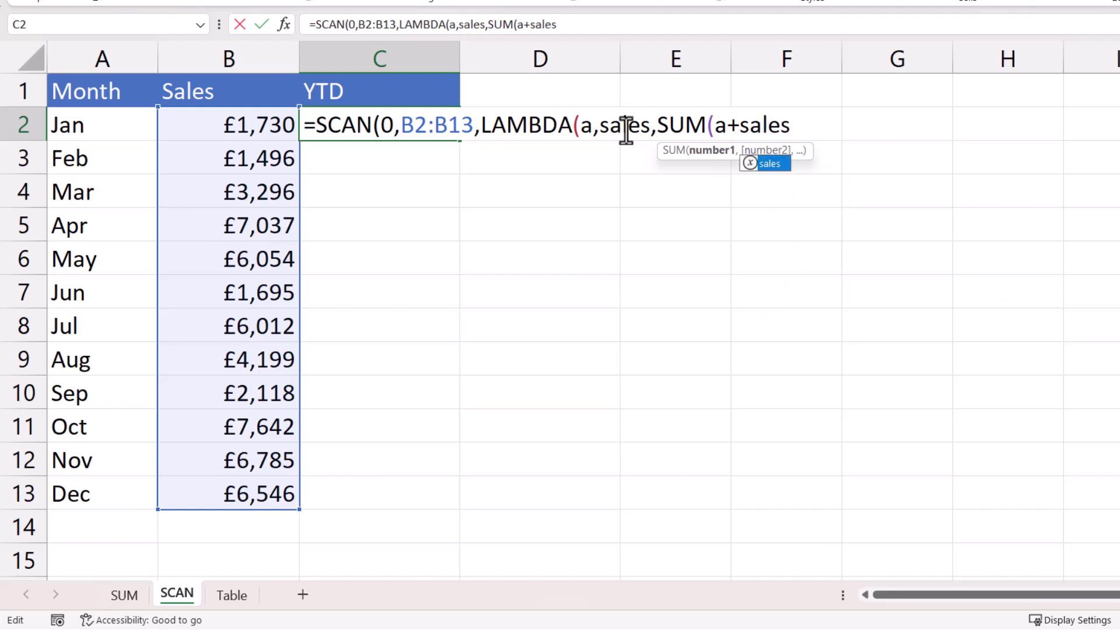
text())
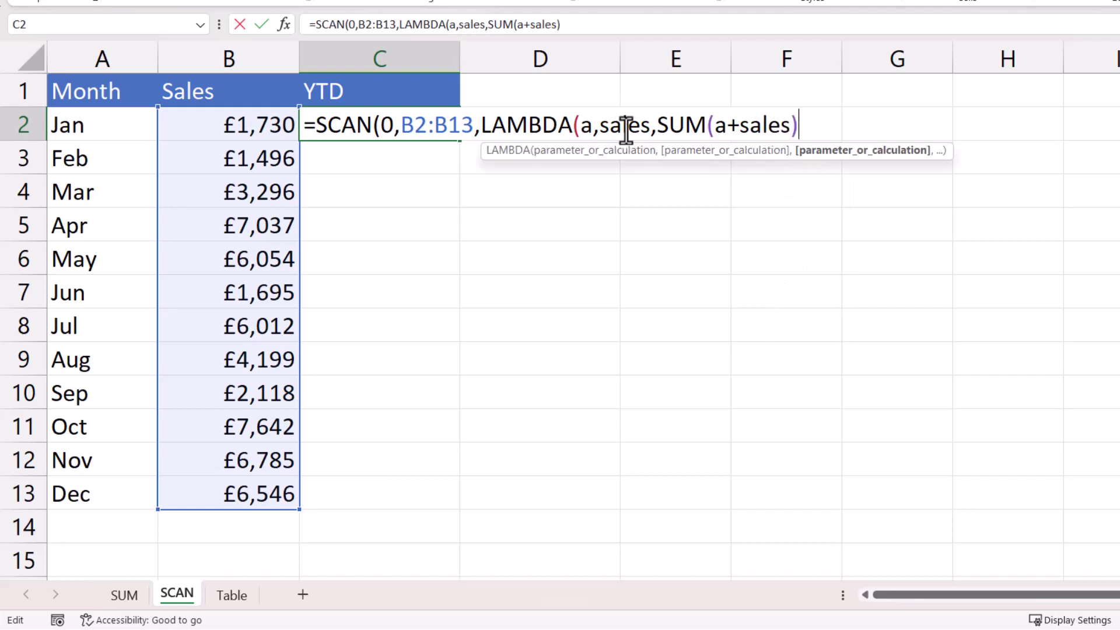
text())
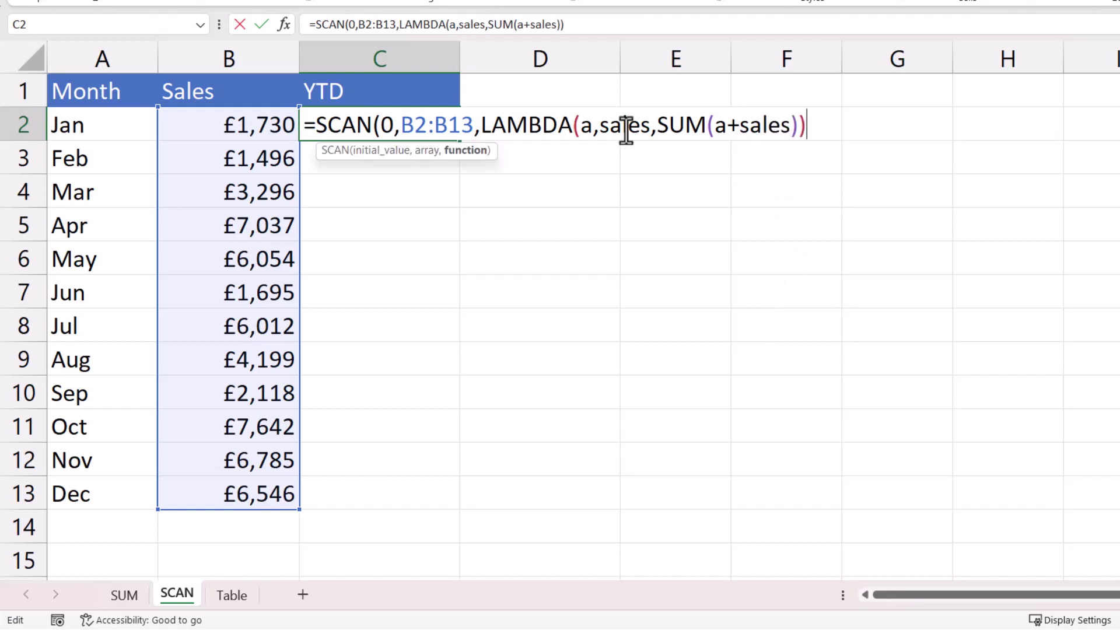
text())
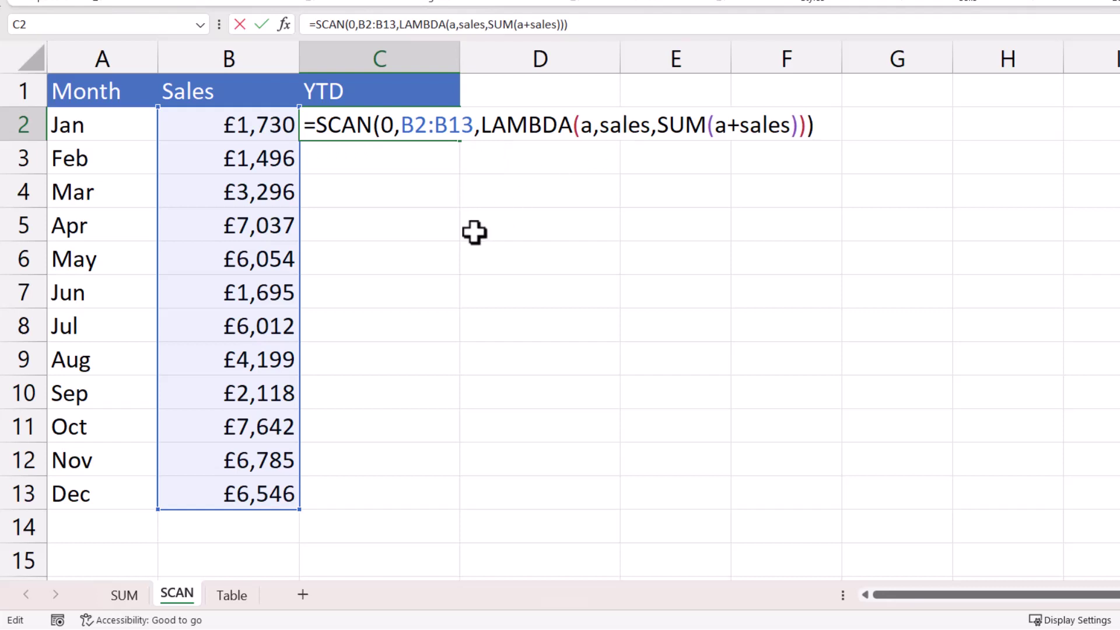
Commit the SCAN formula so totals spill to £54,610.00, then review its SUM part.
key(Return)
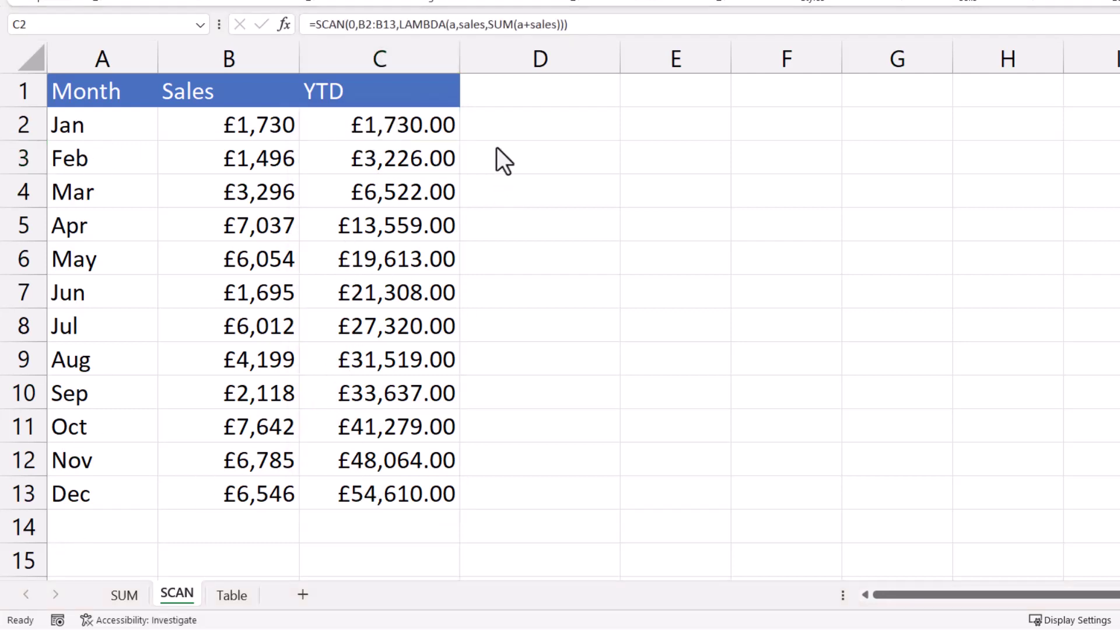
double_click(404, 123)
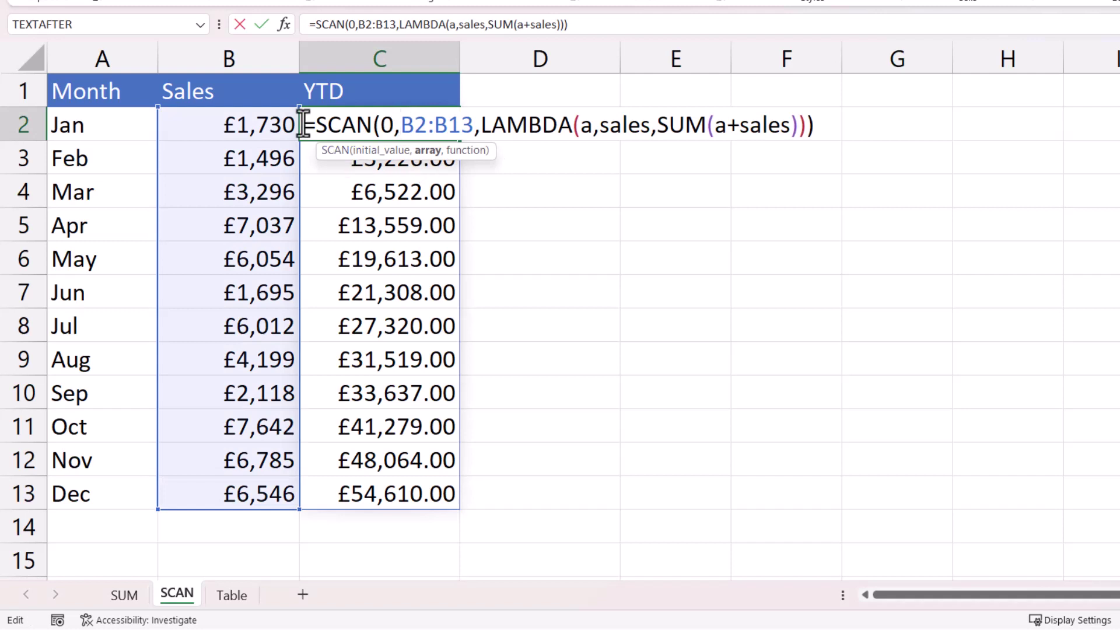
click(725, 126)
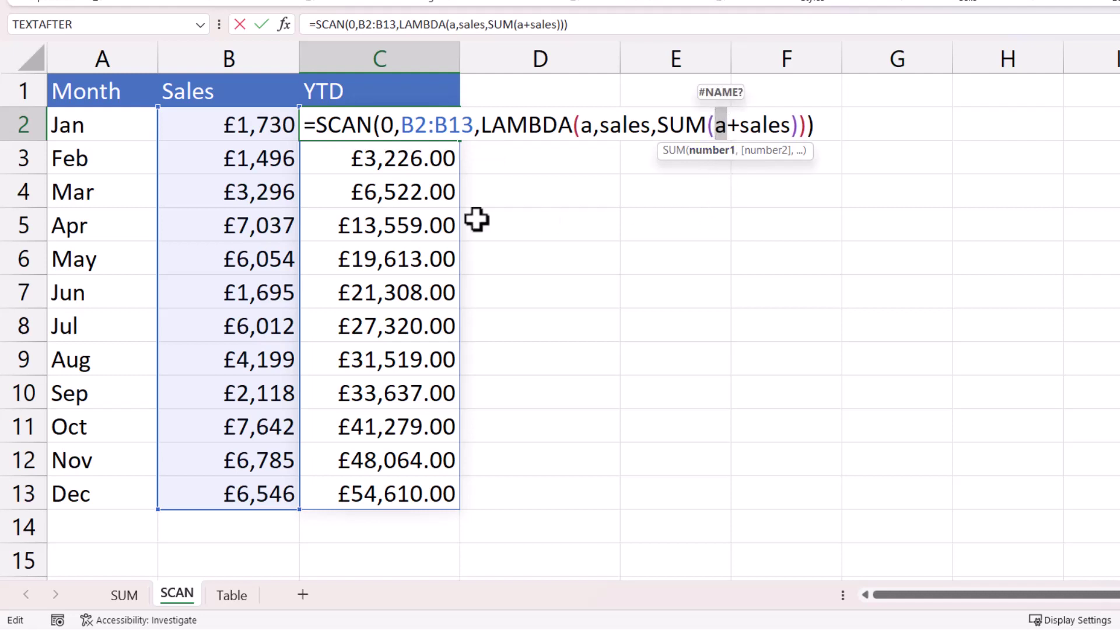
double_click(388, 126)
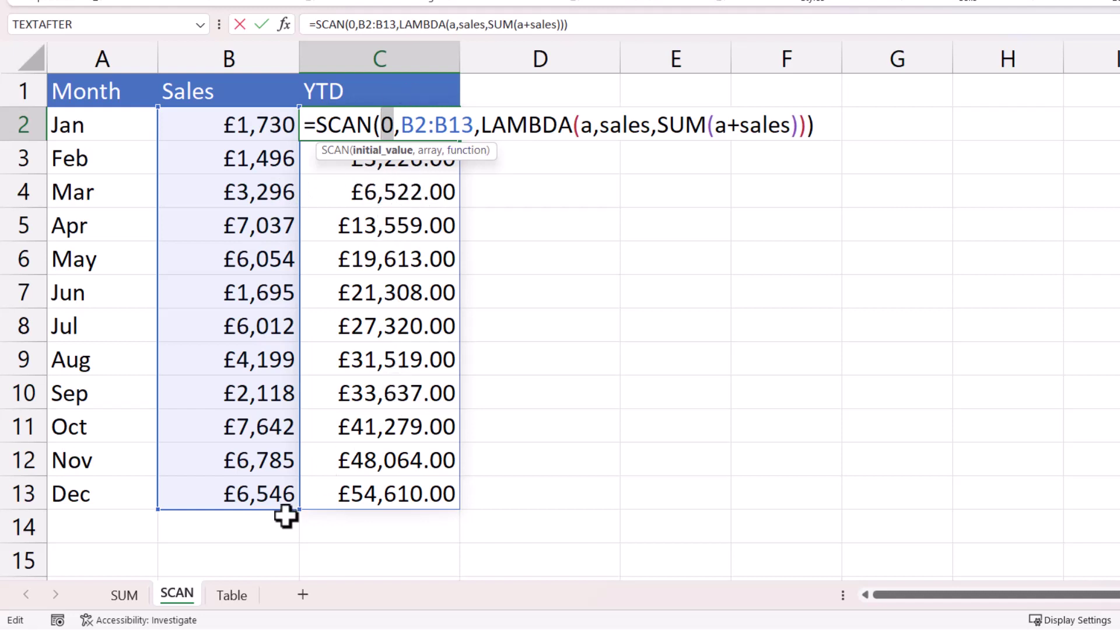
Finish the SCAN formula, then turn the Table sheet's A1:C13 data into a table with headers.
key(Return)
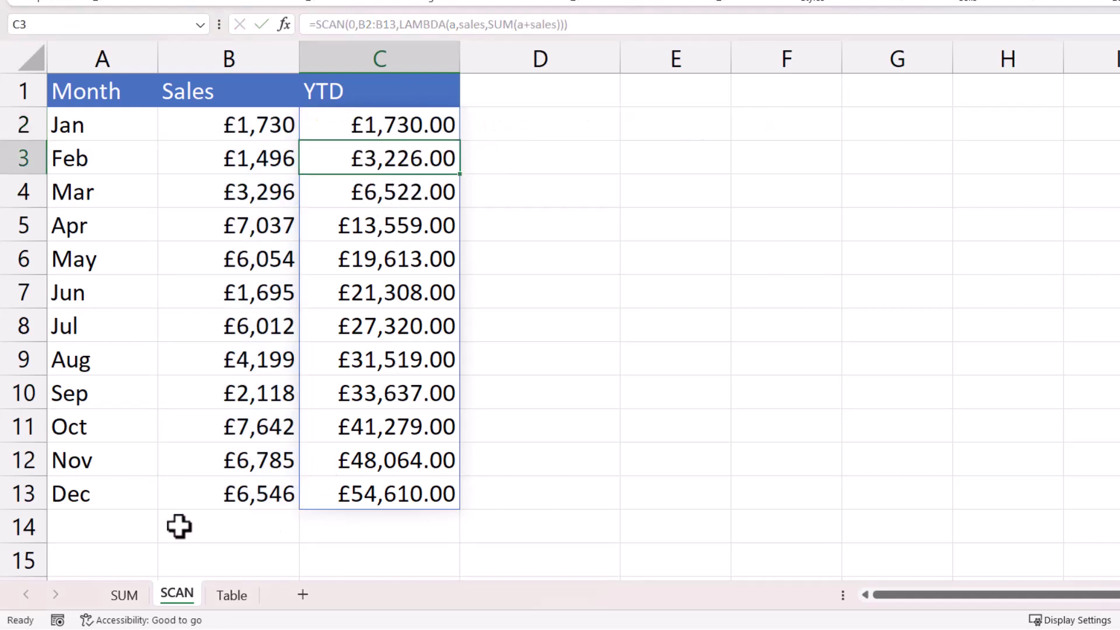
click(240, 601)
click(227, 188)
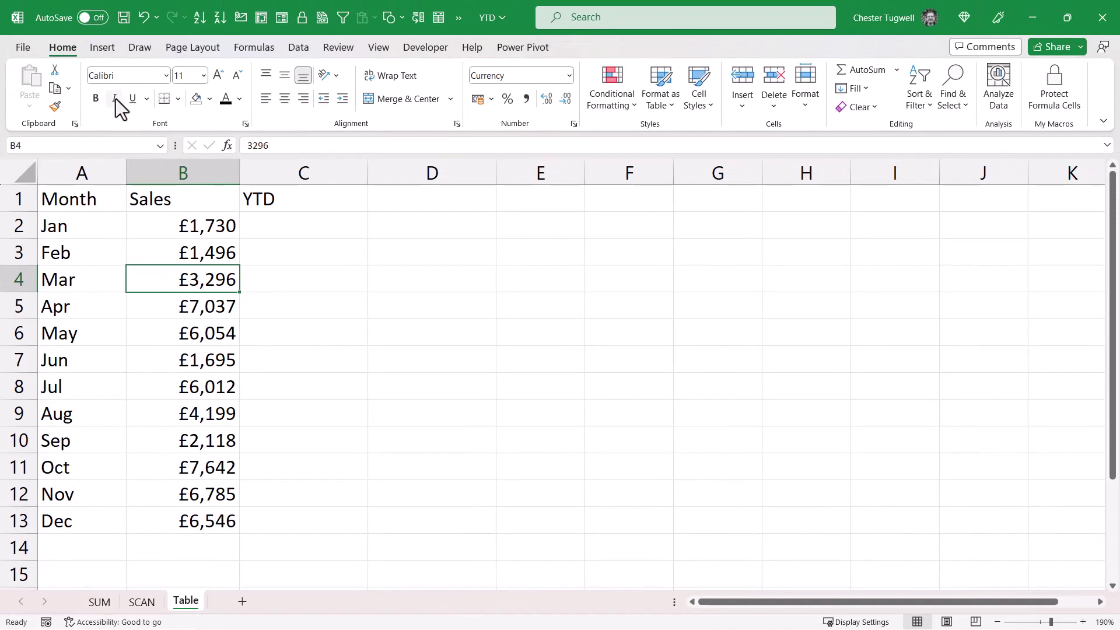
click(111, 48)
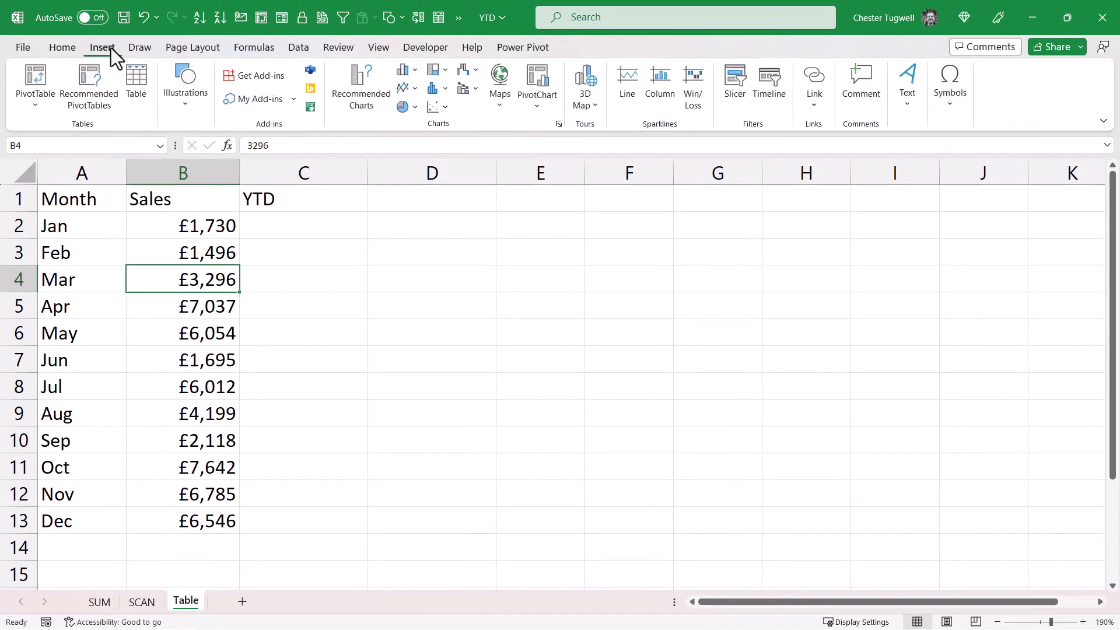
click(137, 86)
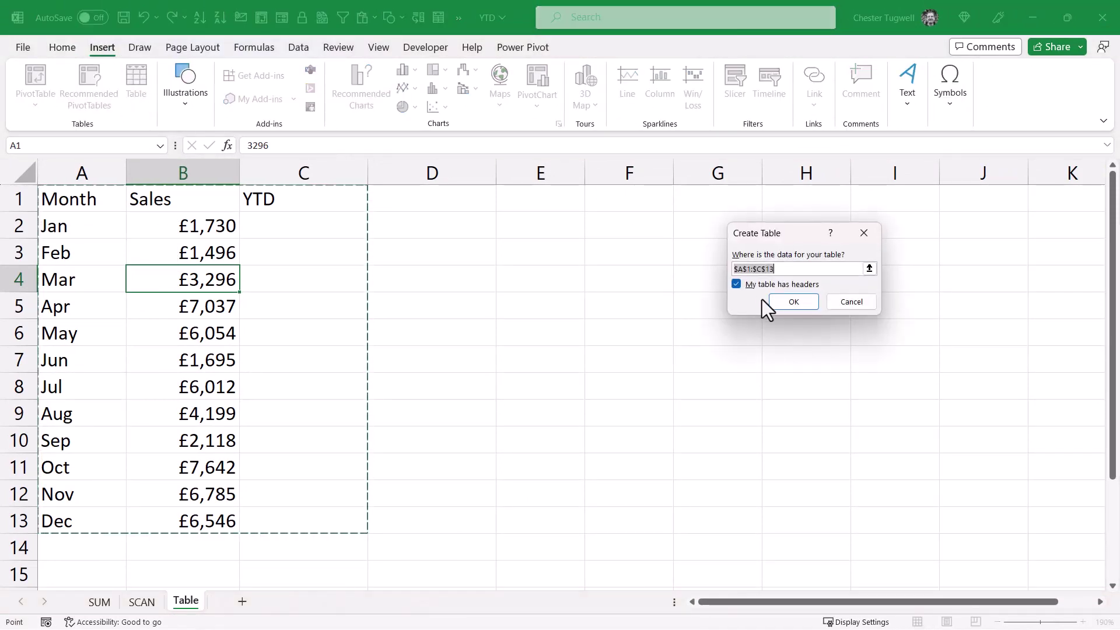
click(792, 301)
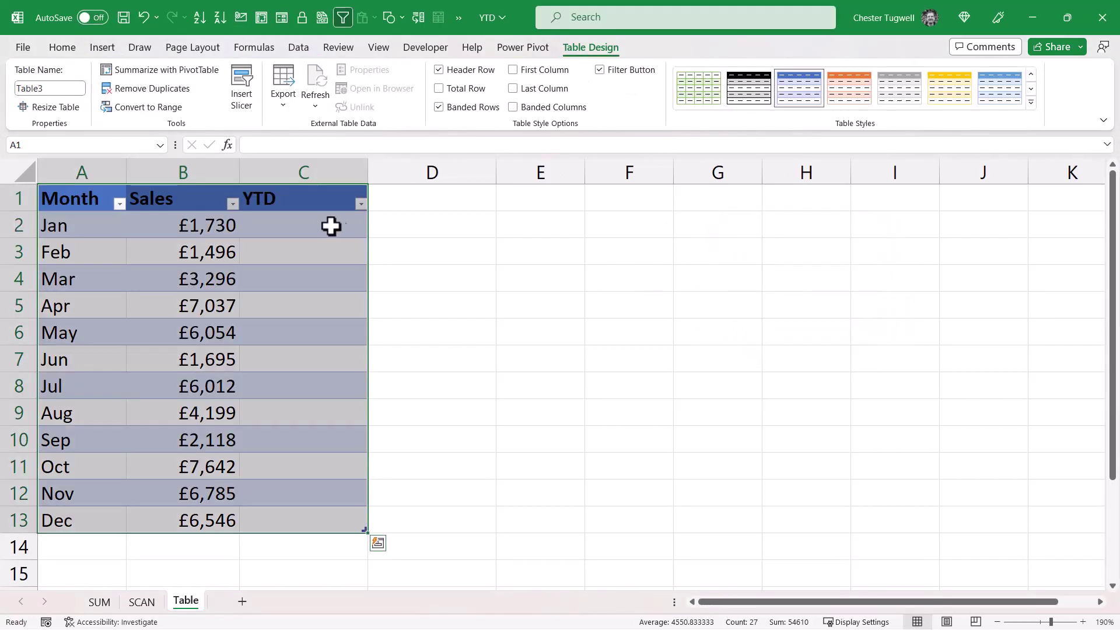
Enter =SUM(B$2:B2) in table cell C2 and overwrite the whole YTD column with it.
click(331, 226)
text(=su)
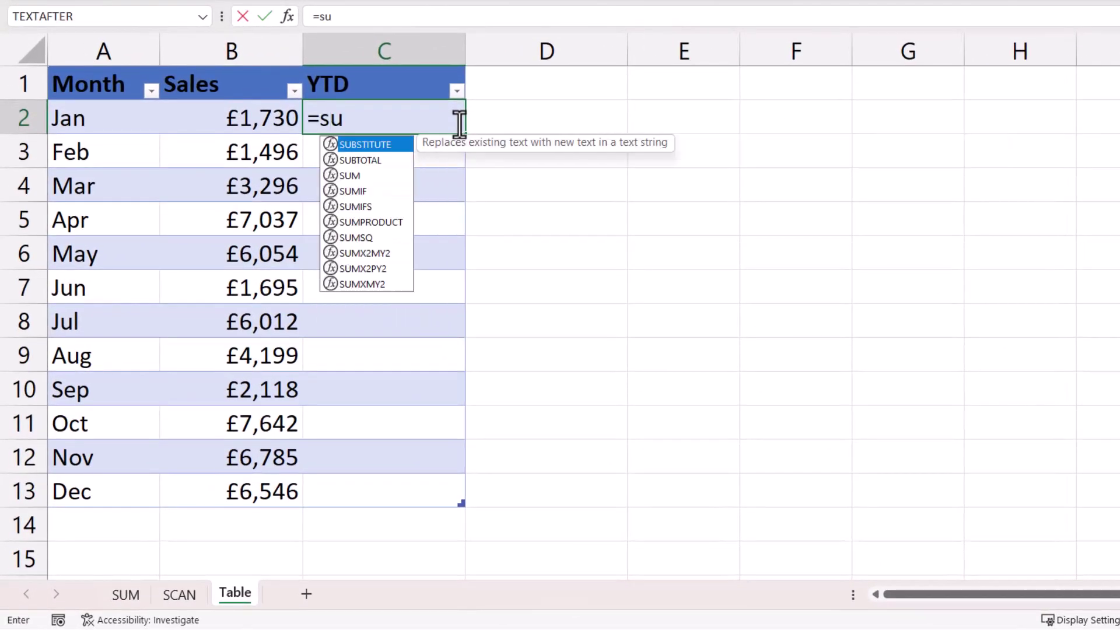
text(m()
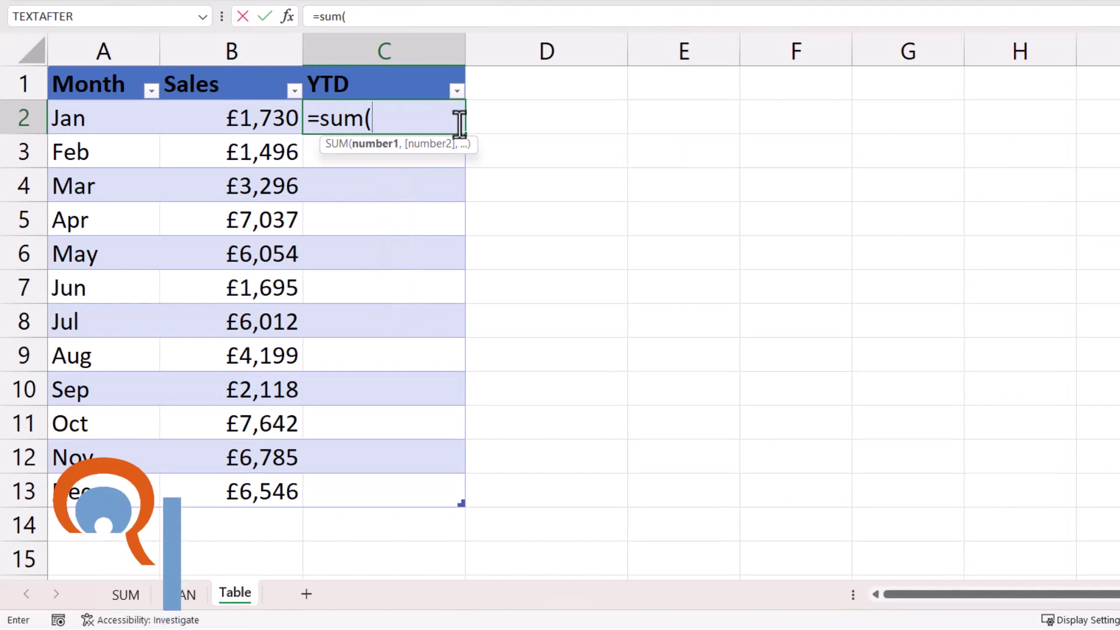
text(B2)
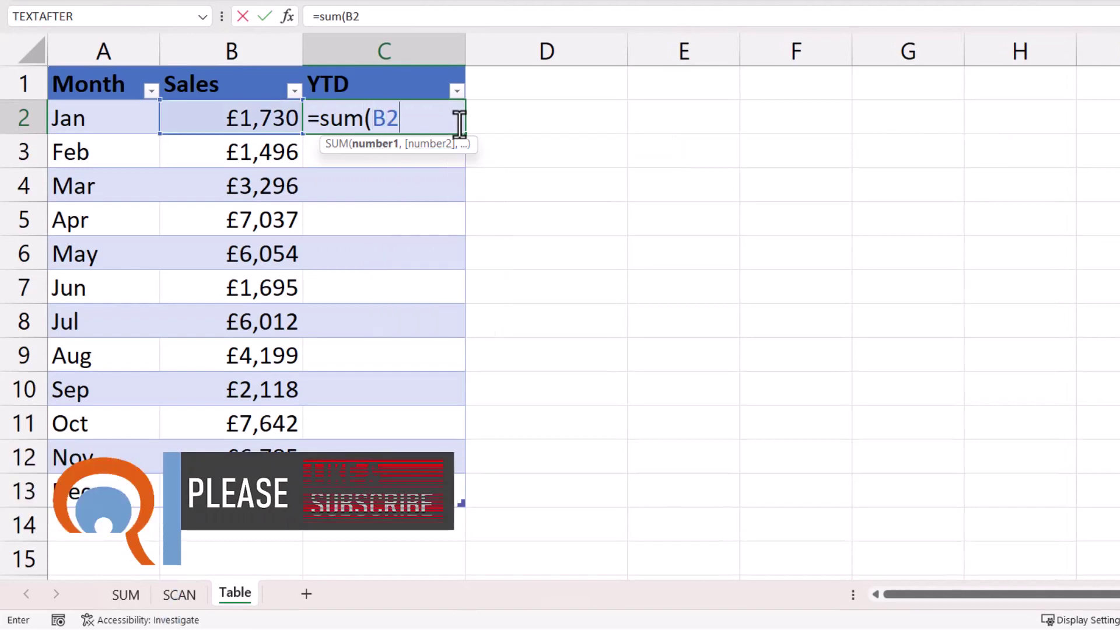
text(:B2)
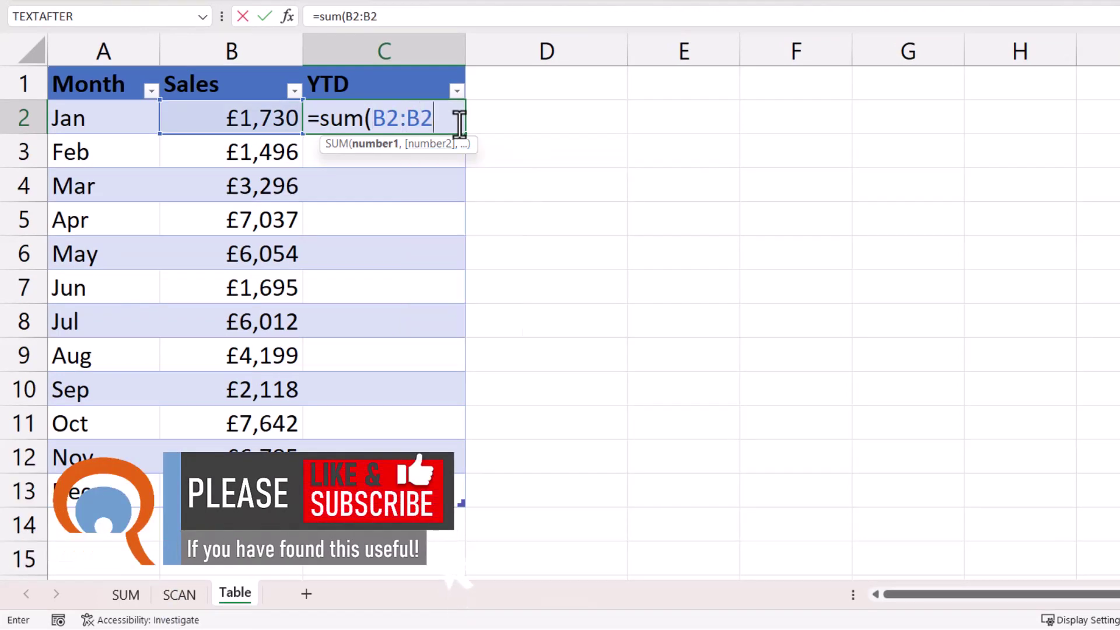
text())
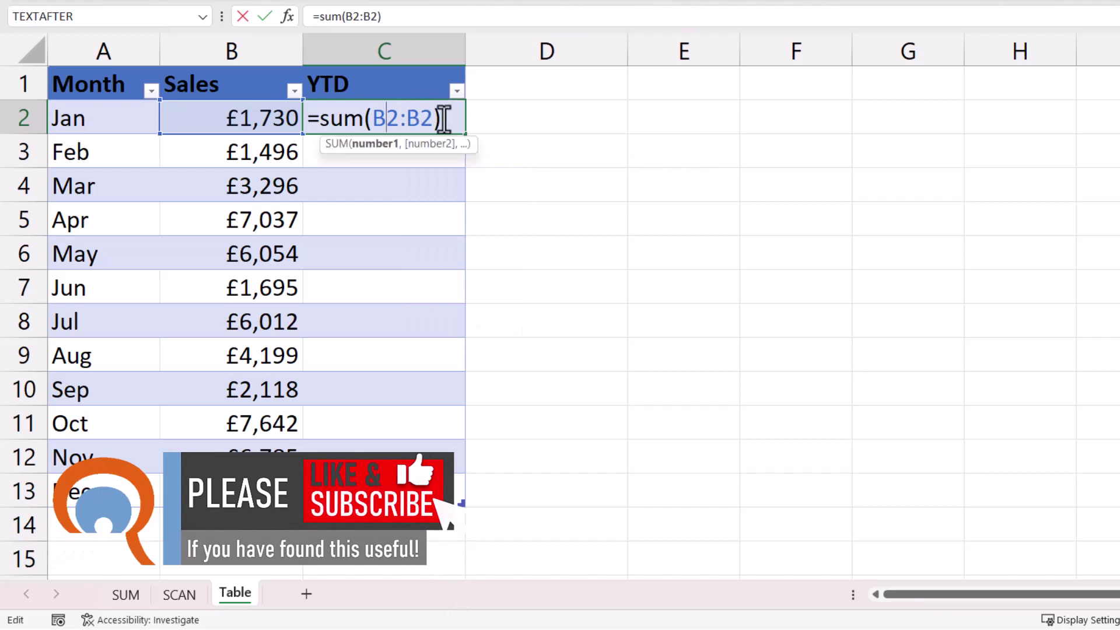
click(389, 111)
key(F4)
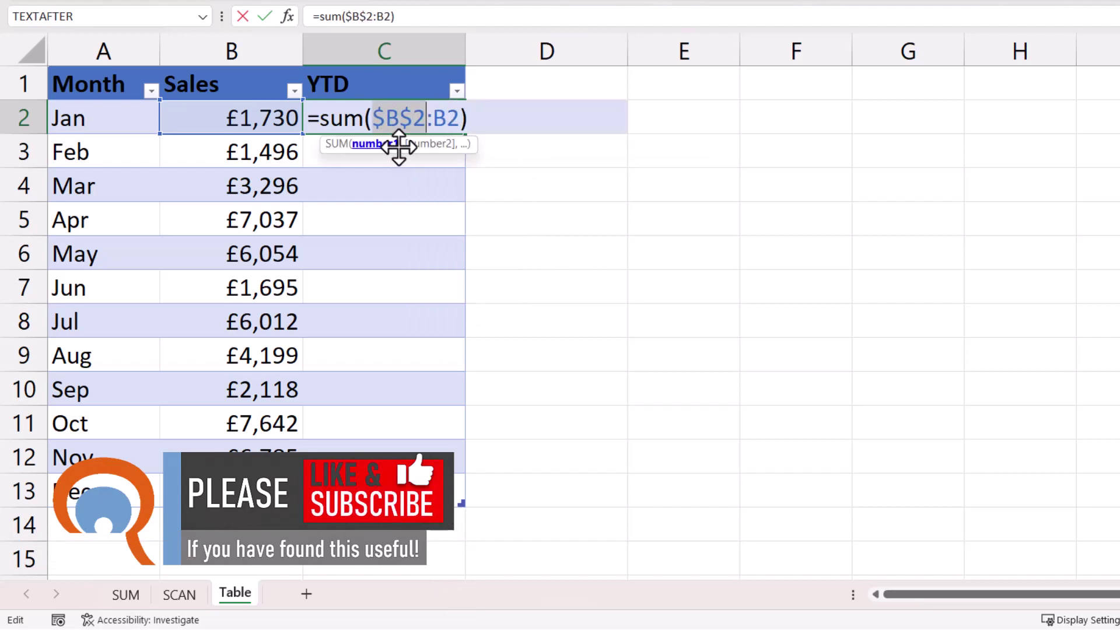
key(F4)
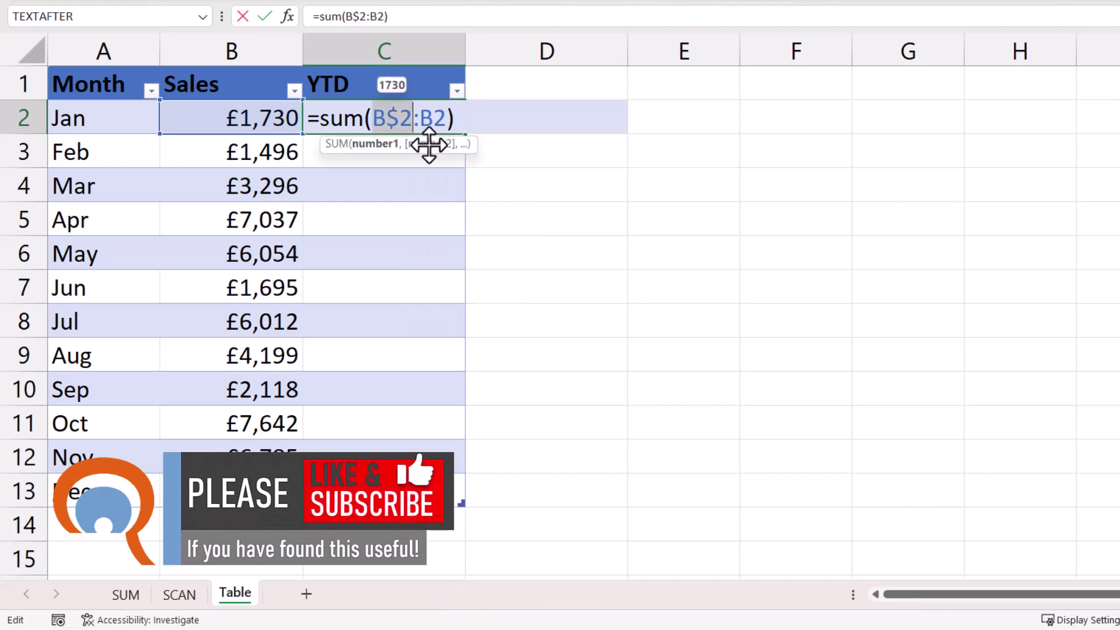
key(Return)
click(431, 127)
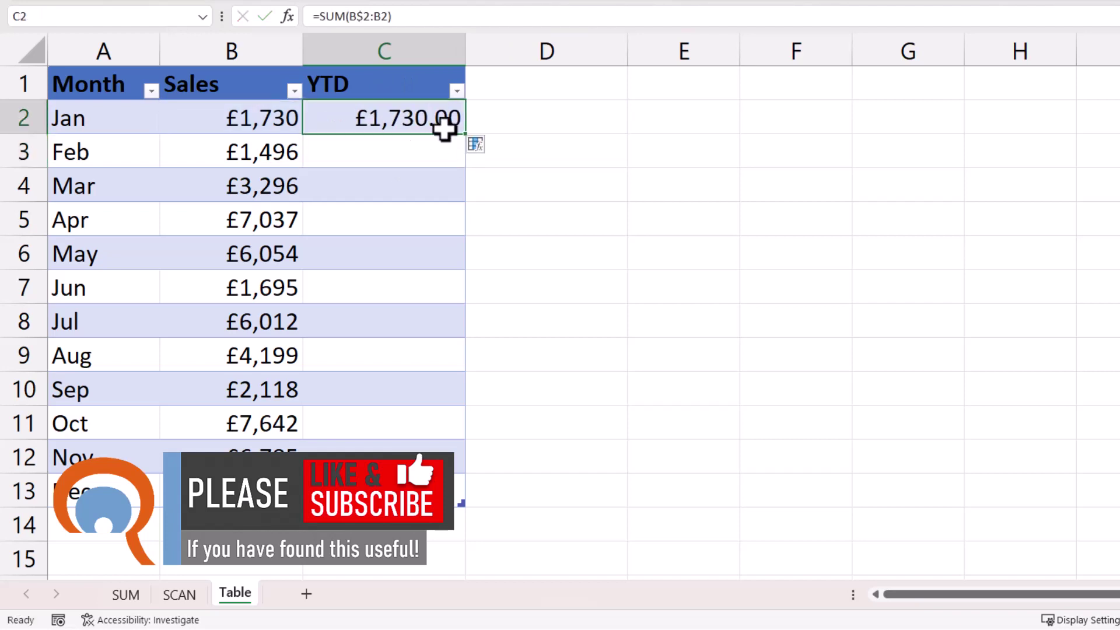
mouse_move(474, 151)
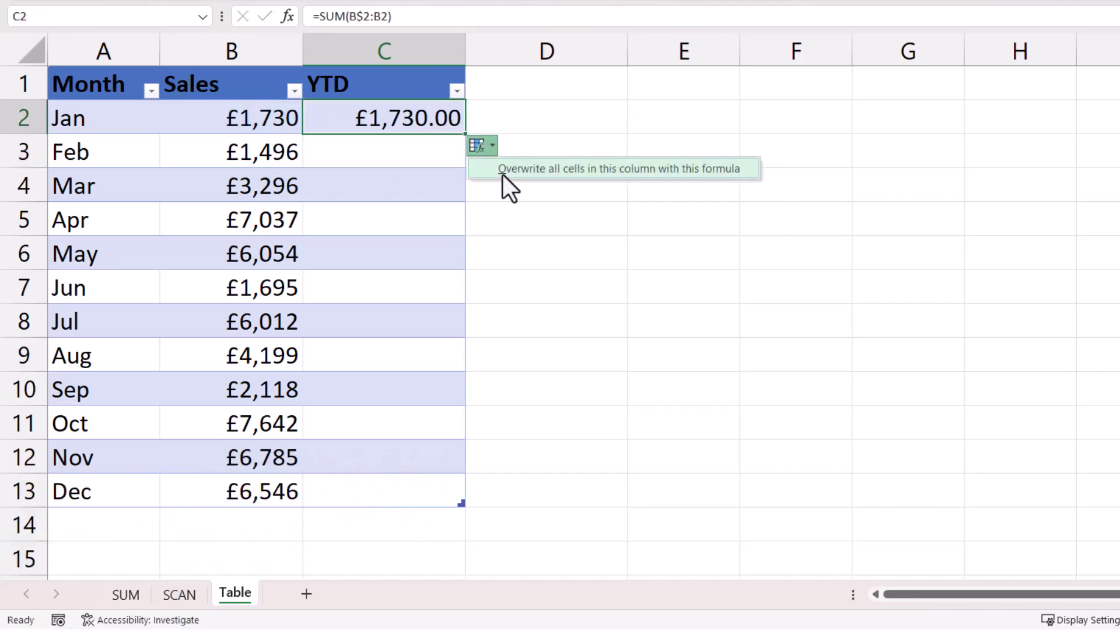
click(525, 170)
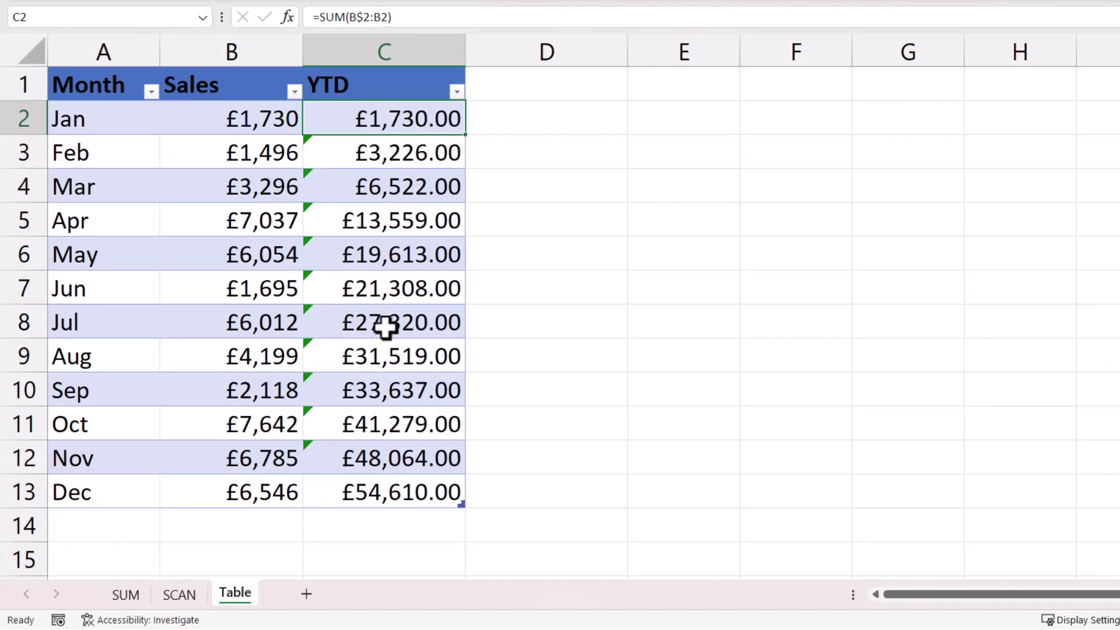
click(103, 525)
Add a new Jan row with sales of 3000 just below the table.
click(232, 254)
click(82, 528)
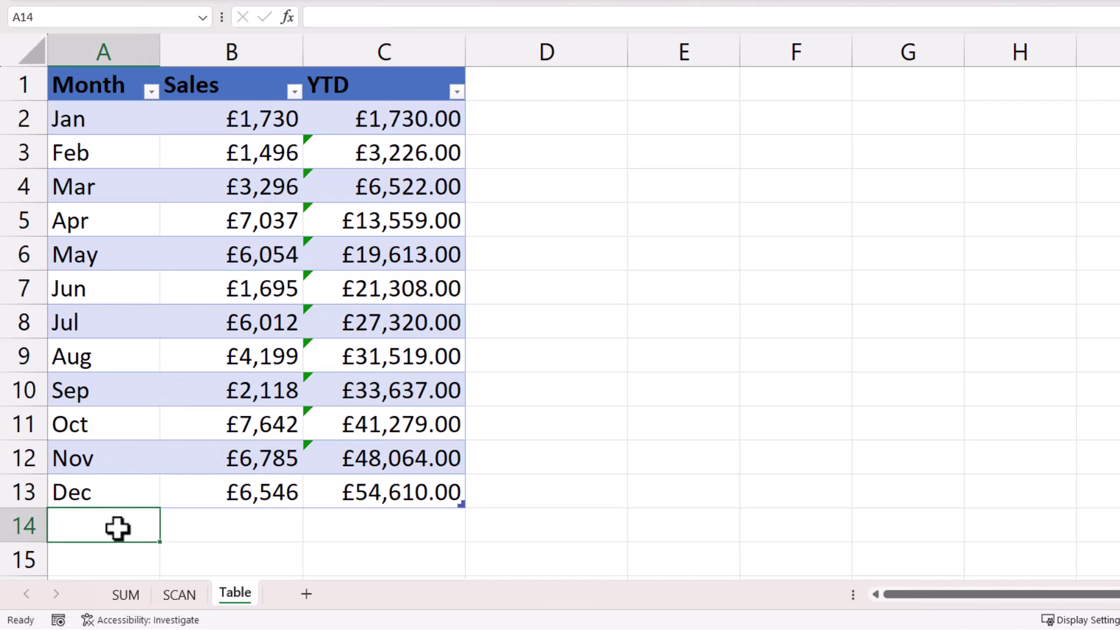
text(Jan)
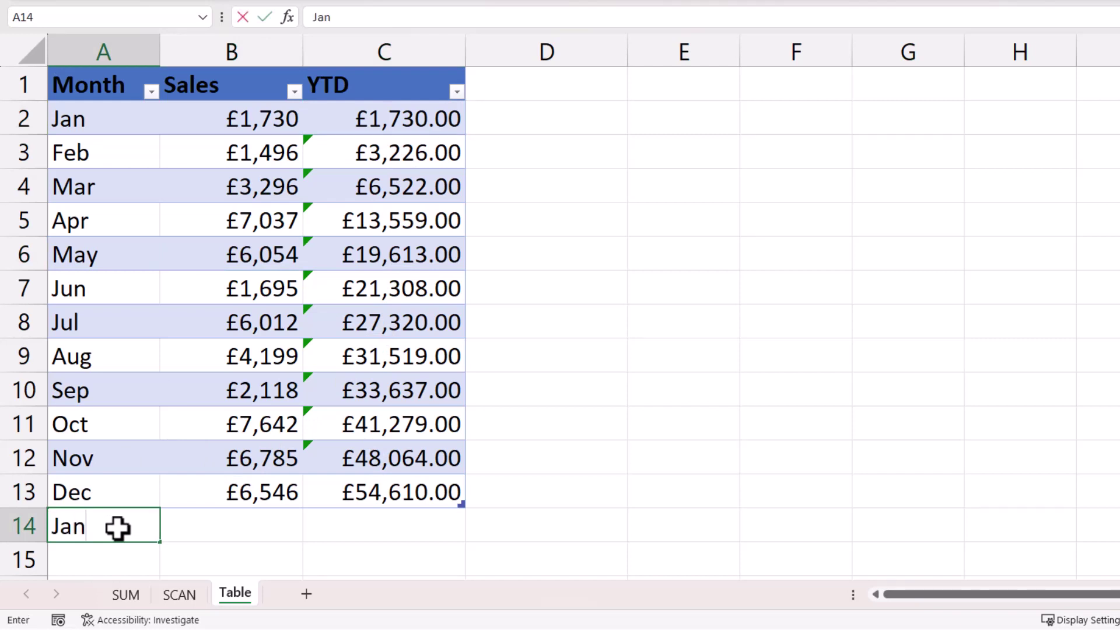
key(Tab)
text(3)
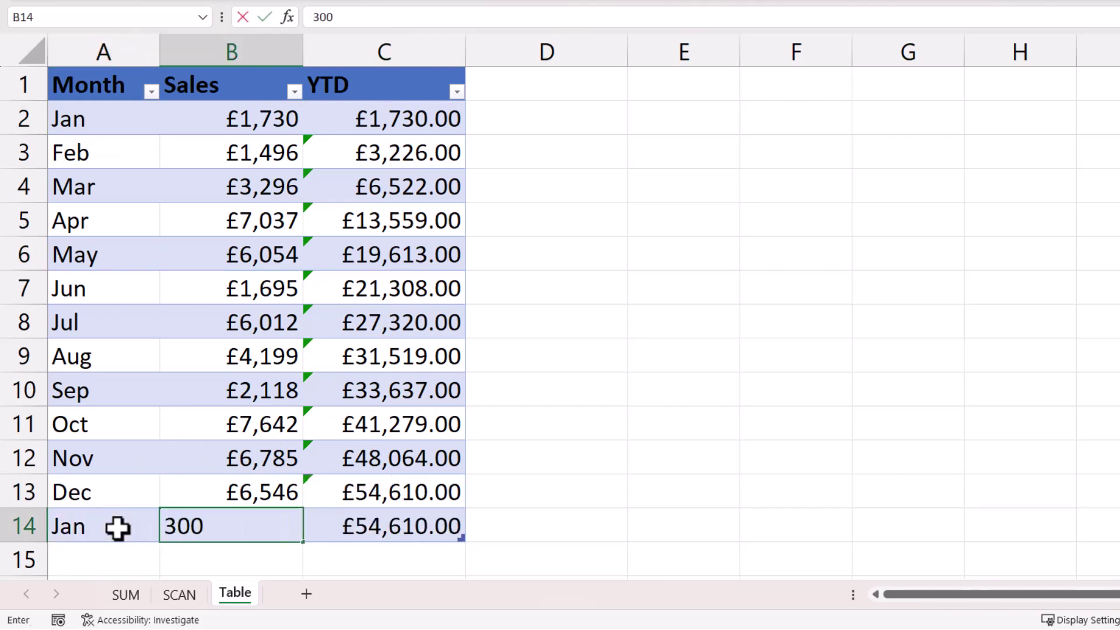
key(Tab)
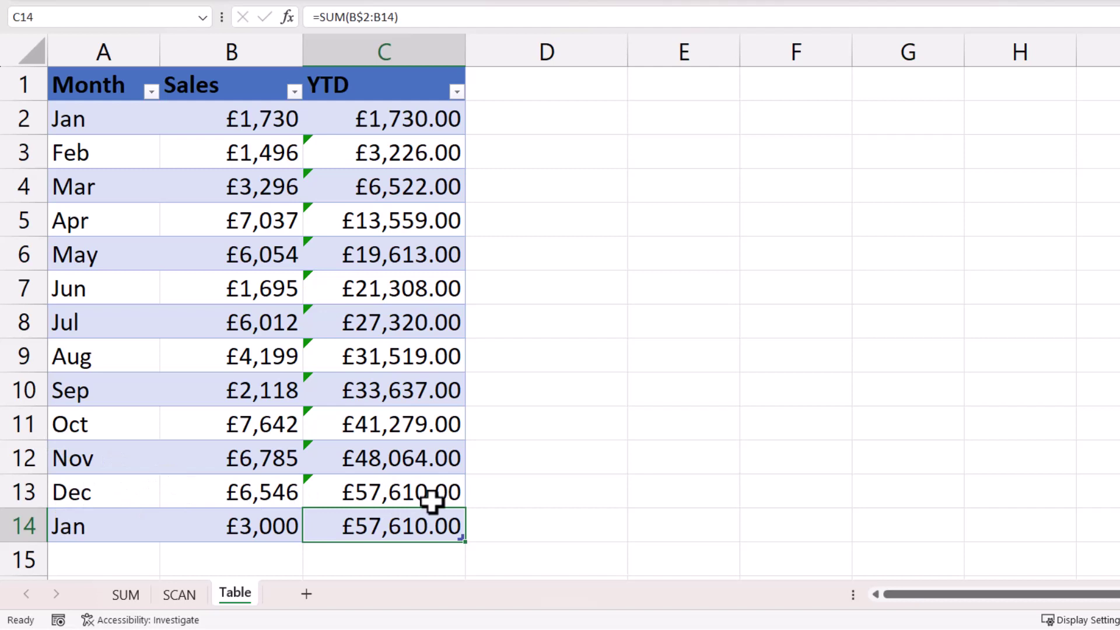
Check the extended YTD formula, then undo the added row and formula changes.
double_click(374, 493)
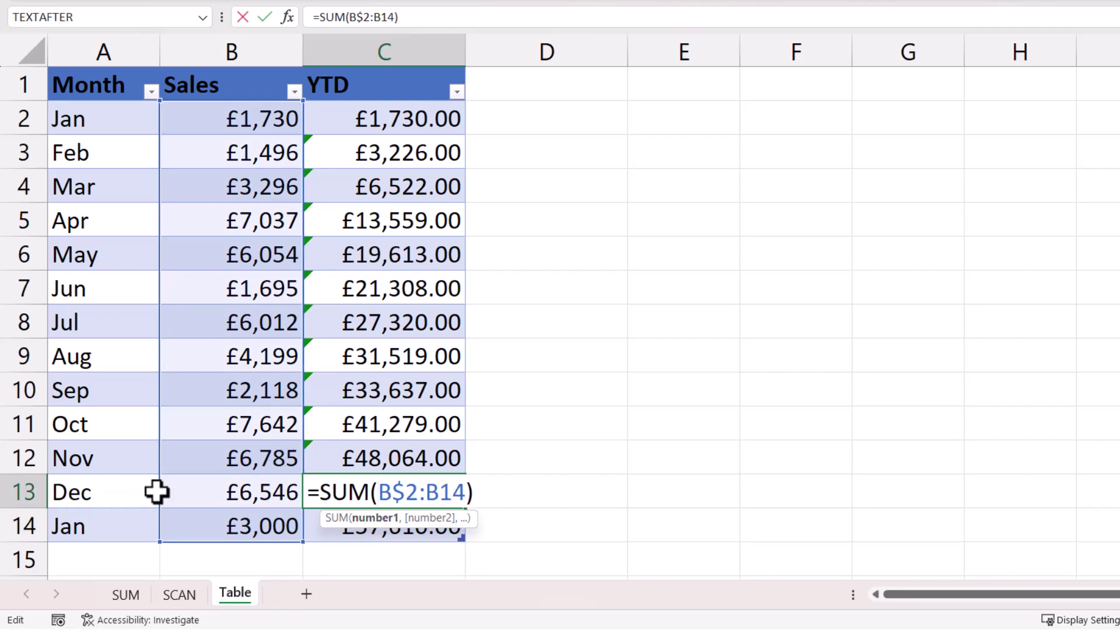
key(Return)
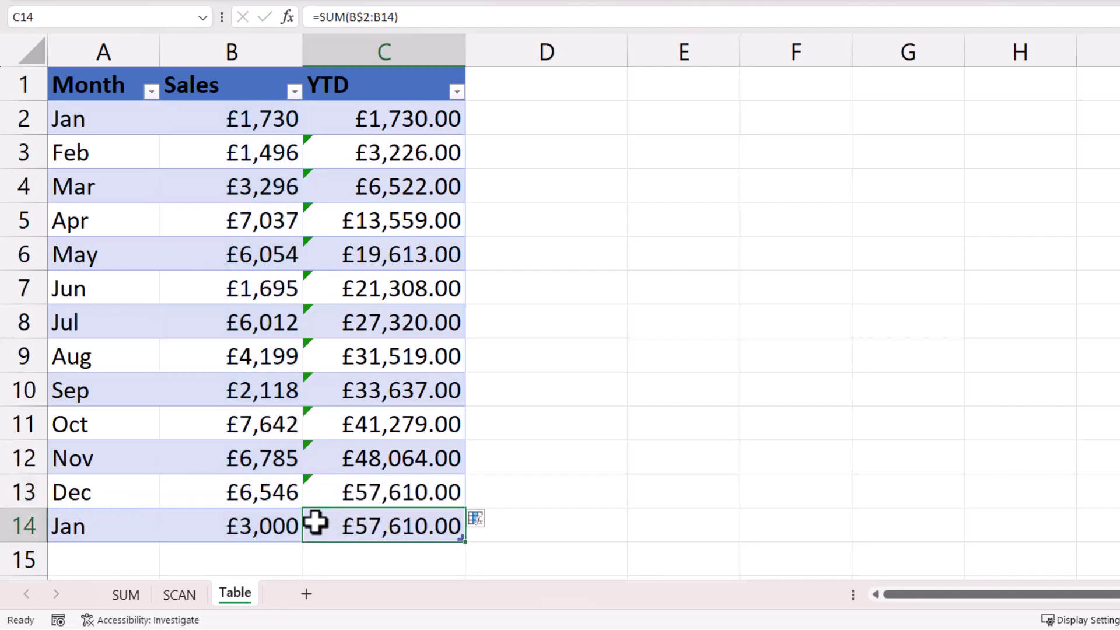
key(Up)
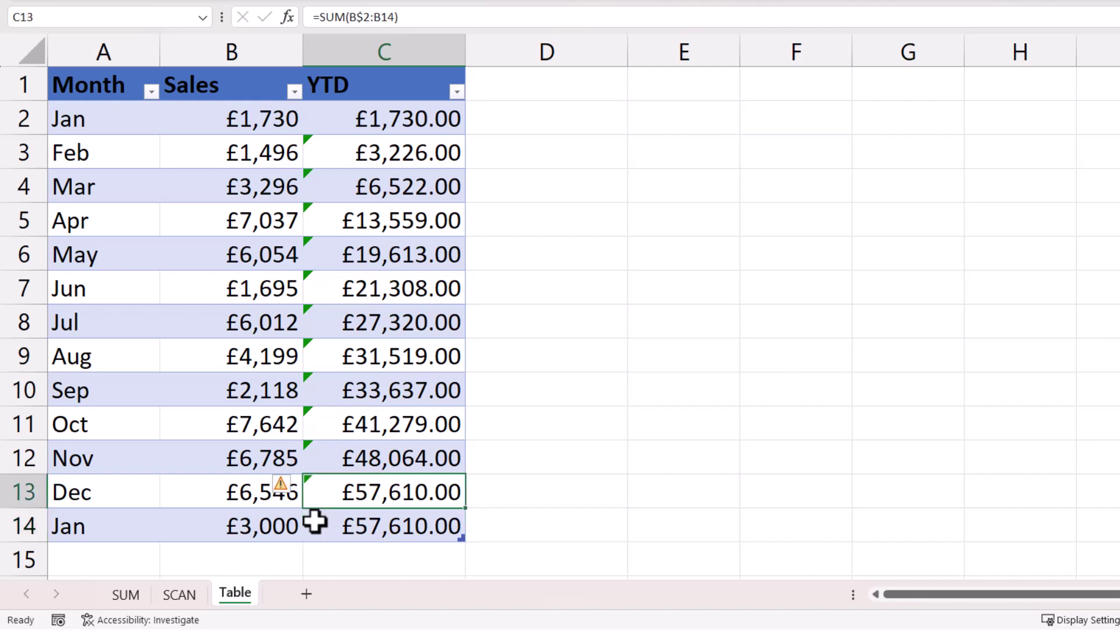
key(ctrl+z)
key(ctrl+z)
key(ctrl+z)
key(ctrl+z)
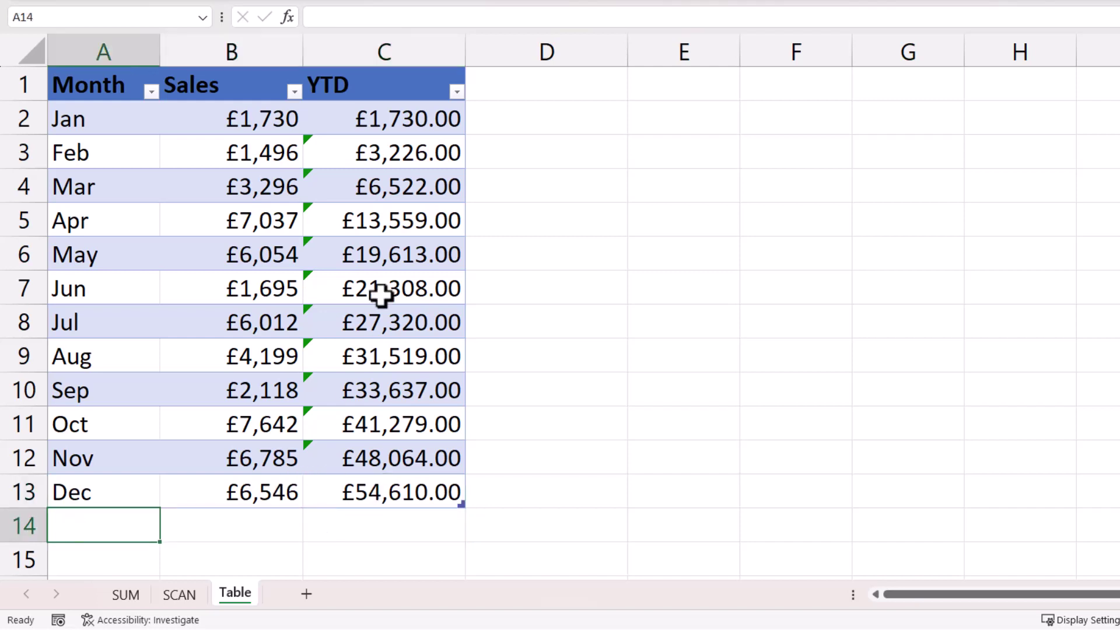
Clear the existing YTD formulas from C2:C13.
click(424, 111)
drag(424, 111, 433, 497)
key(Delete)
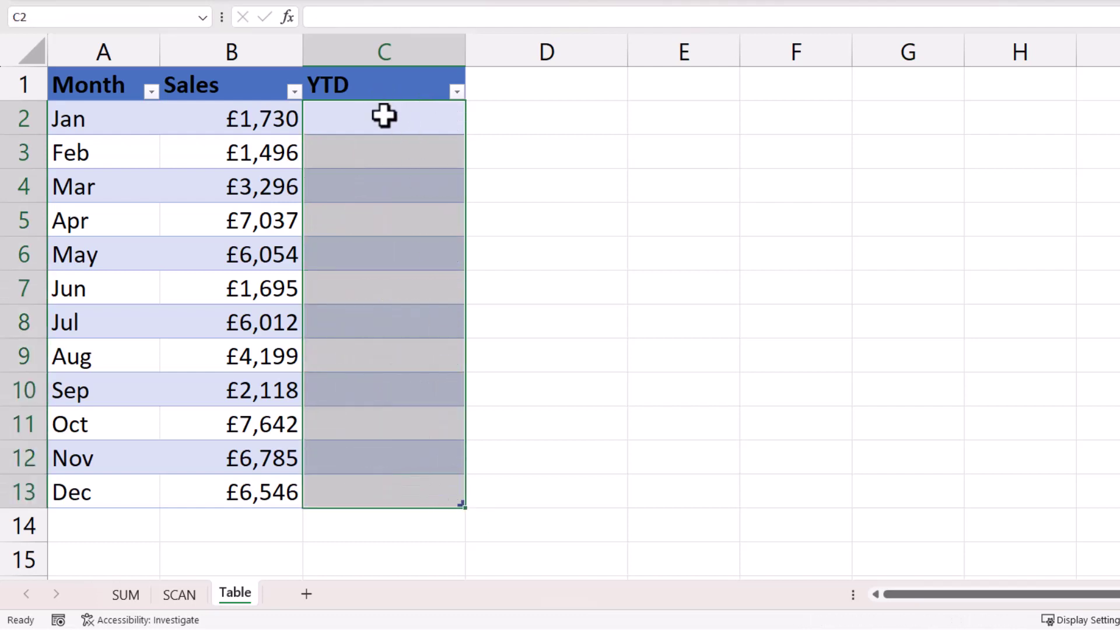
Begin =SUM(index([Sales],1): in C2, using the Sales column as INDEX's array.
click(386, 117)
text(=SU)
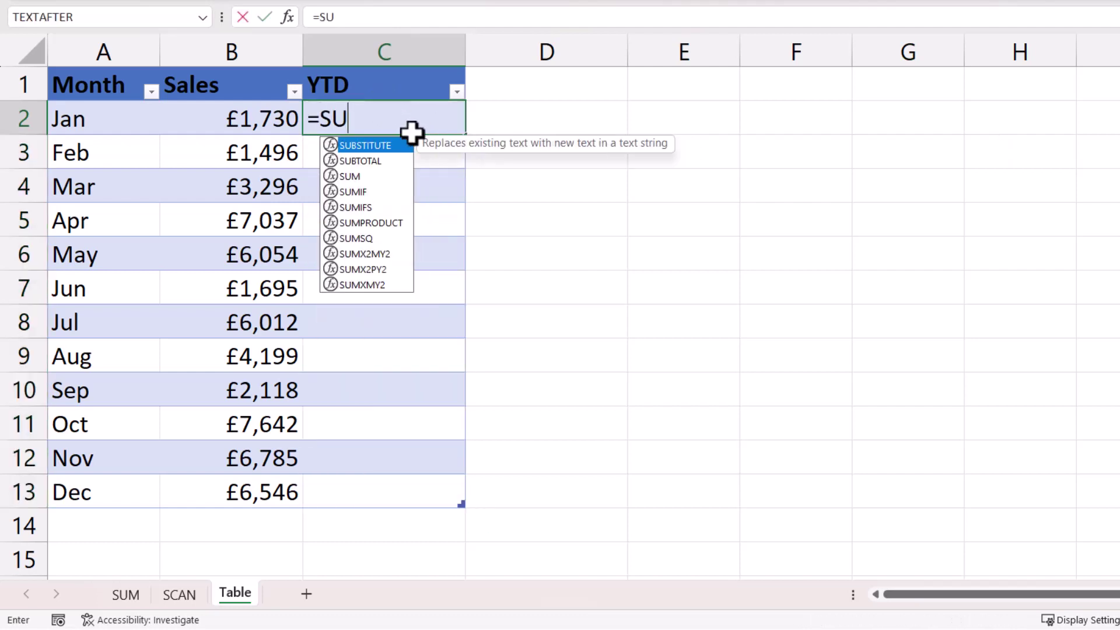
text(M(i)
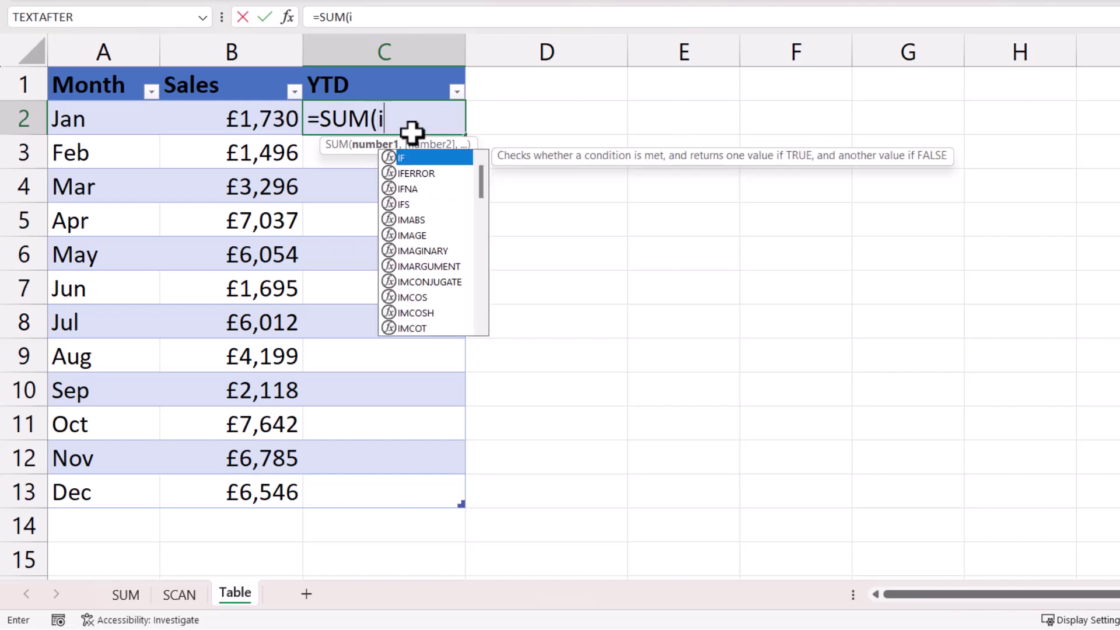
text(nd)
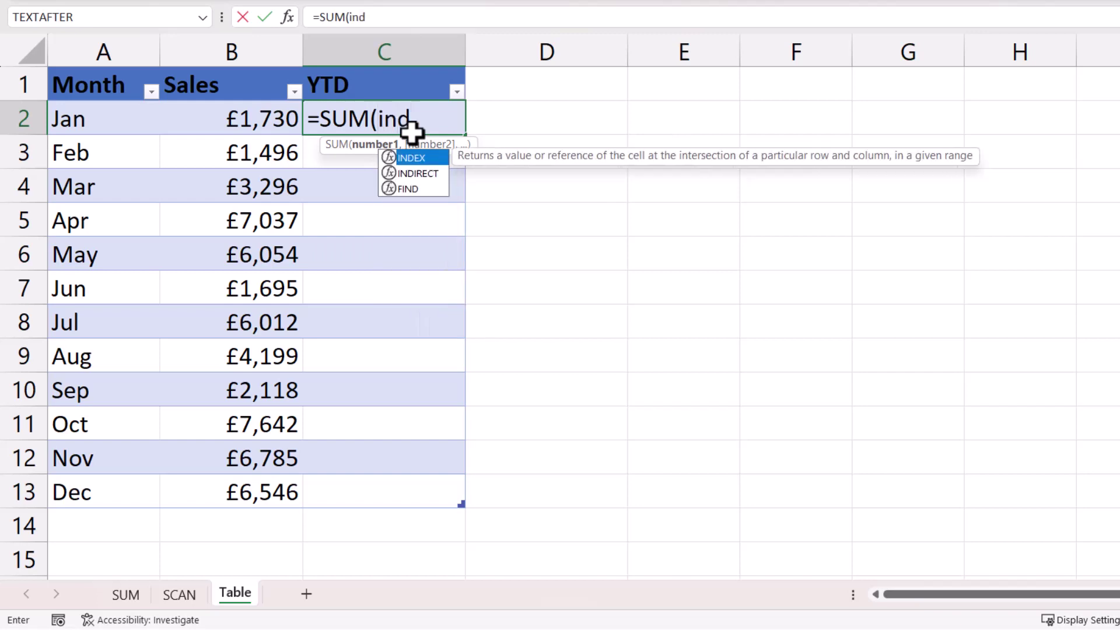
text(ex()
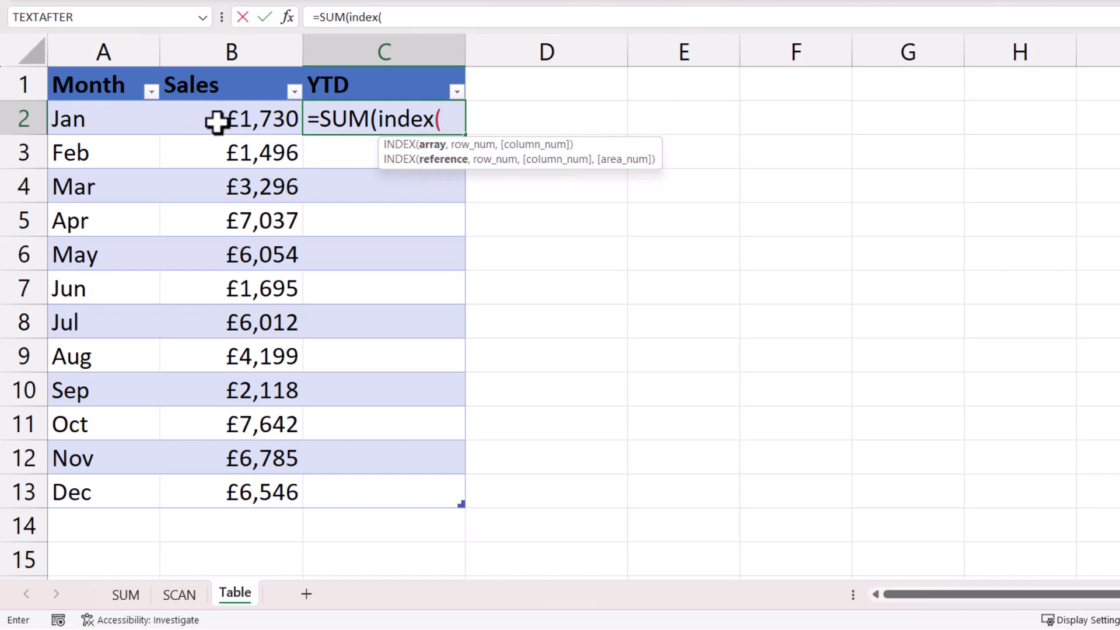
drag(245, 118, 250, 478)
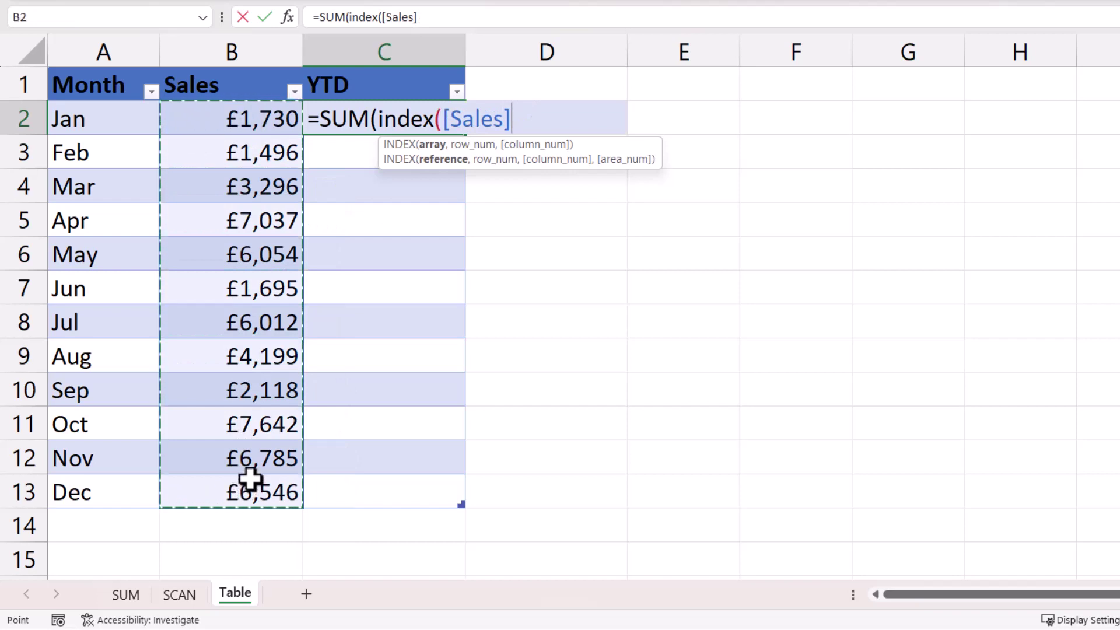
drag(250, 478, 250, 478)
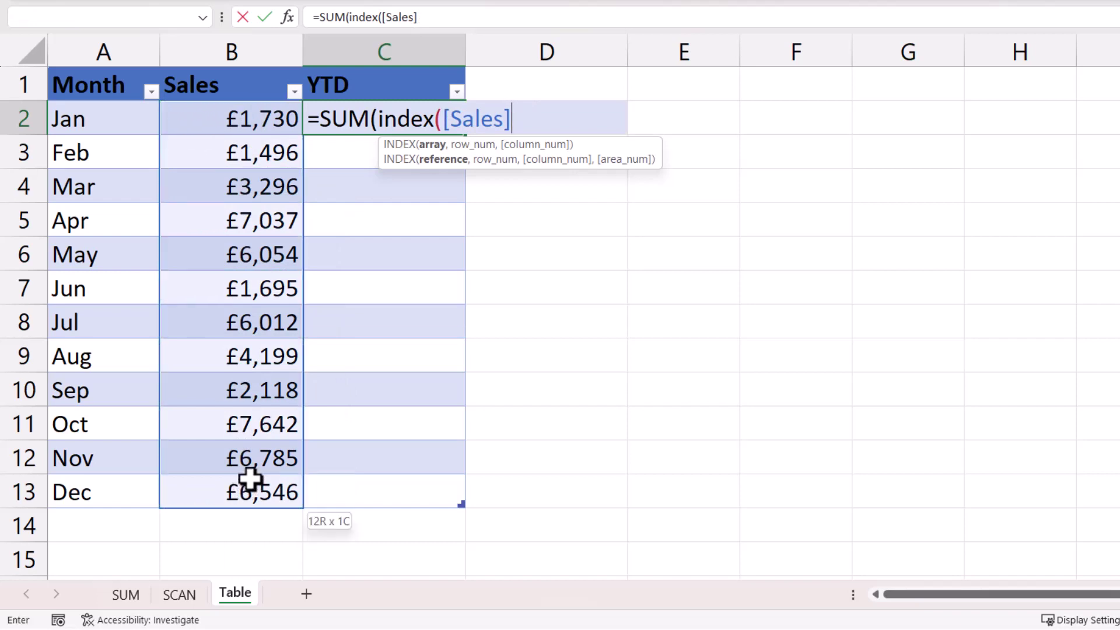
text(,1)
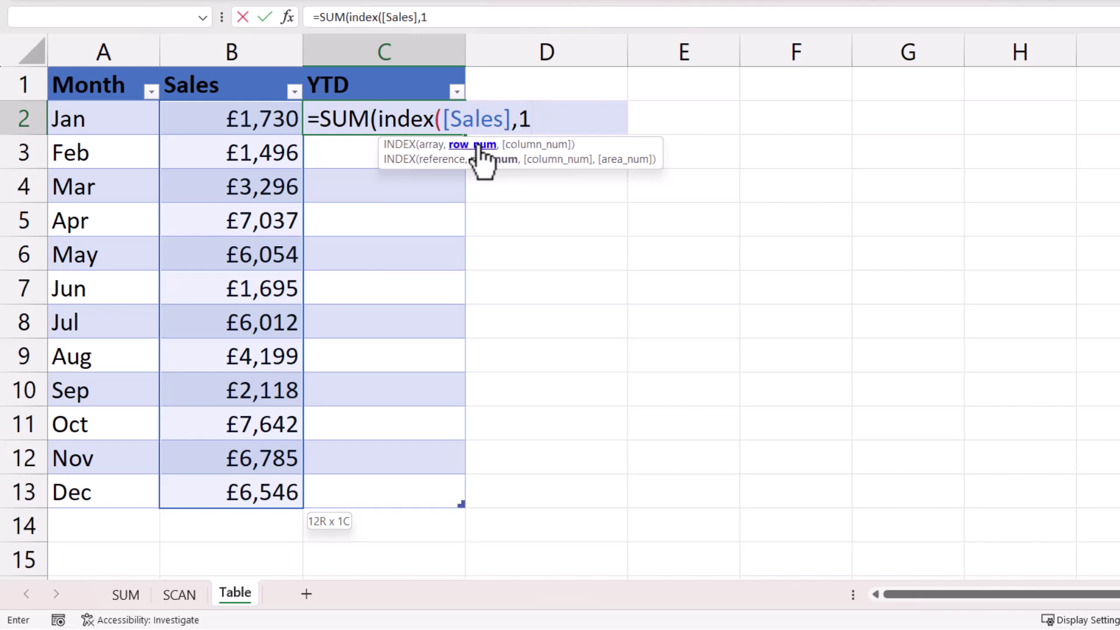
text():)
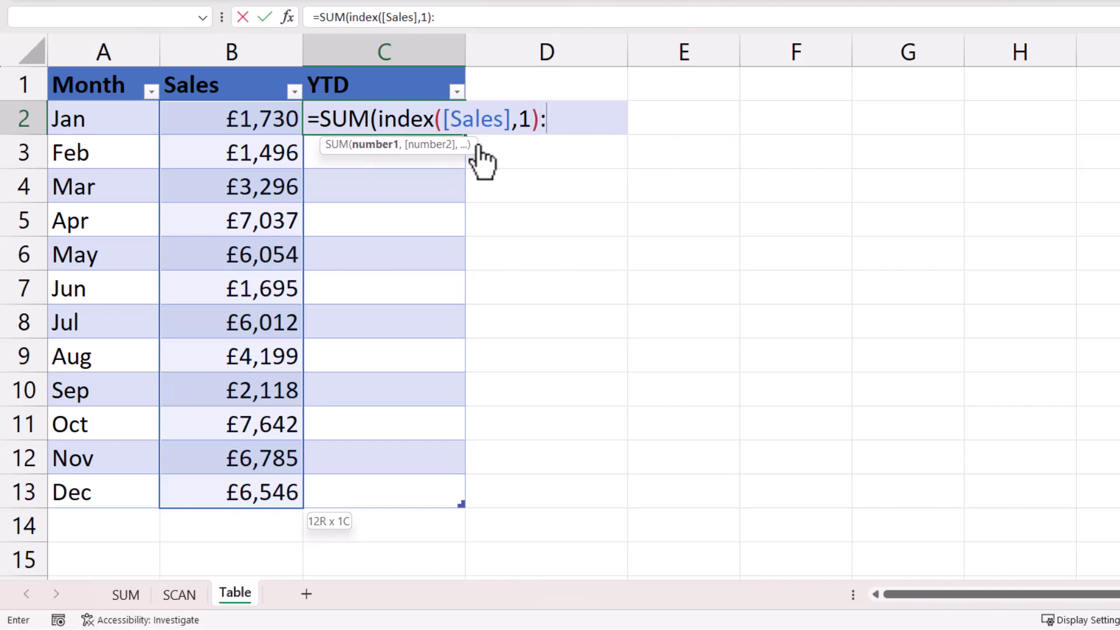
click(257, 112)
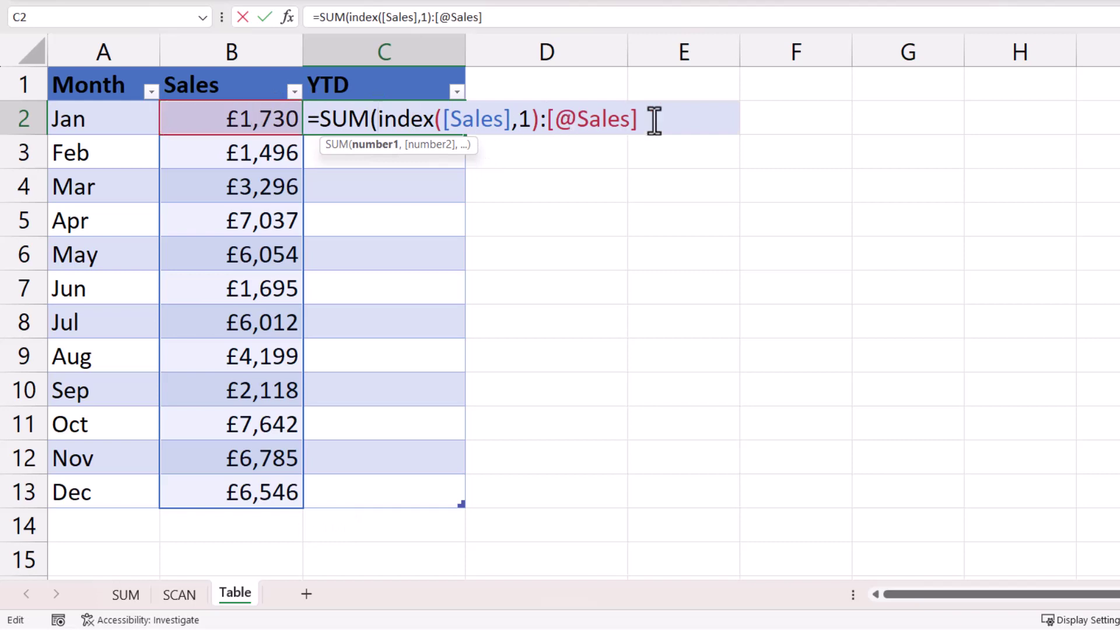
drag(646, 119, 378, 123)
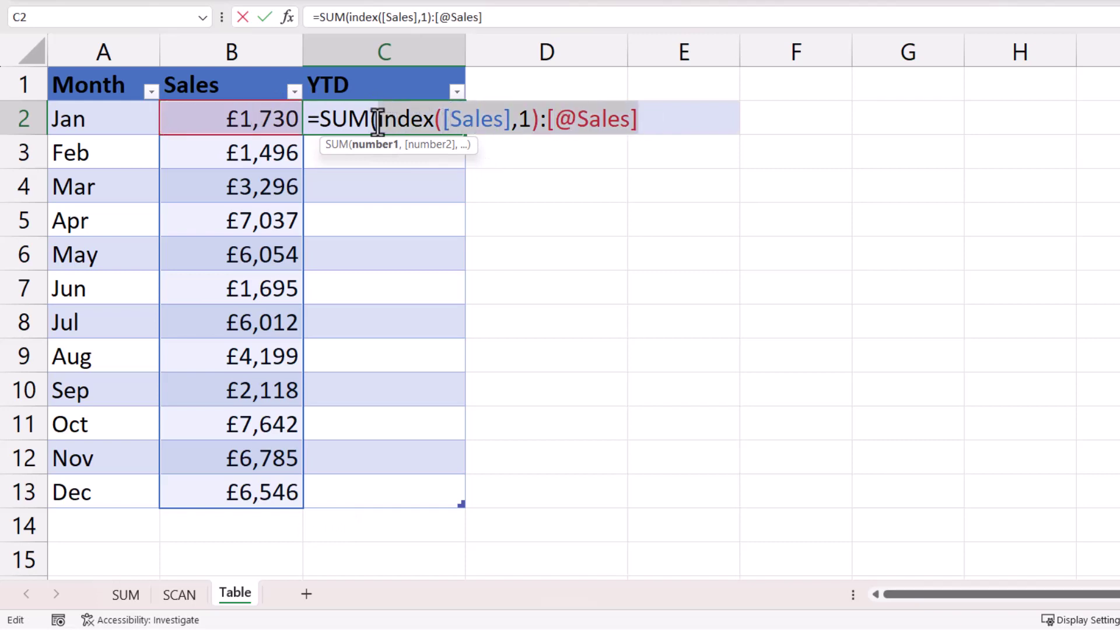
click(544, 121)
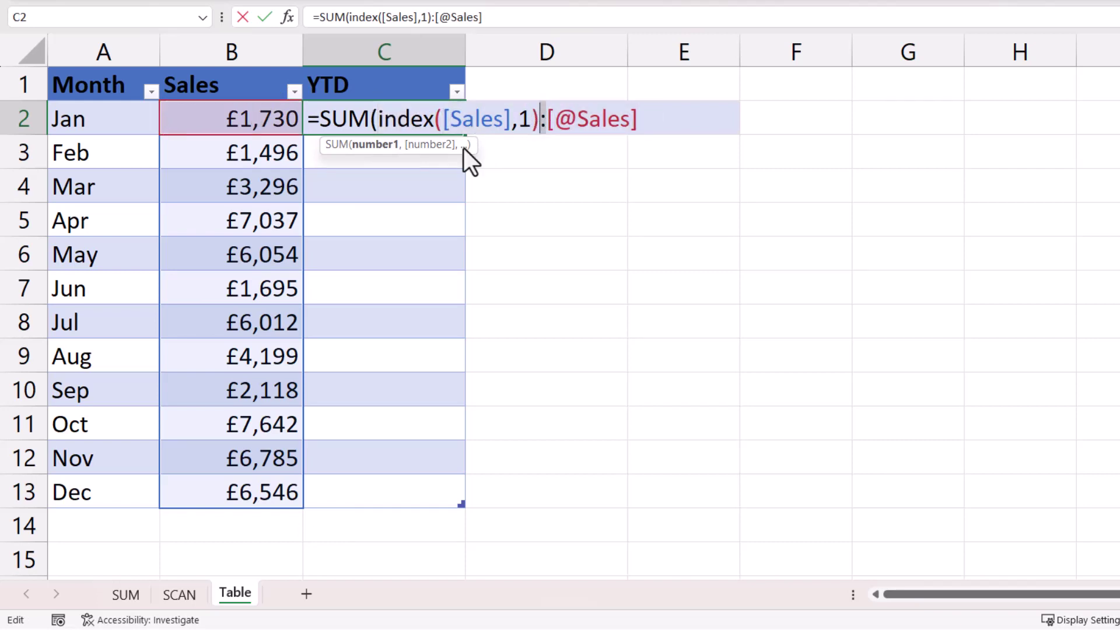
drag(379, 120, 532, 123)
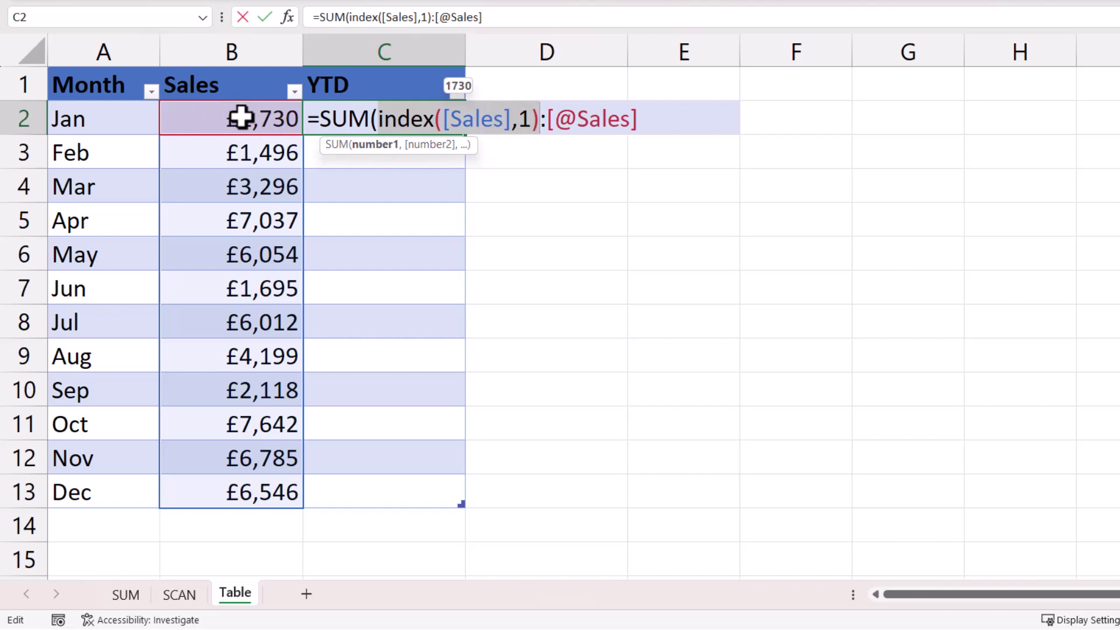
drag(544, 120, 662, 119)
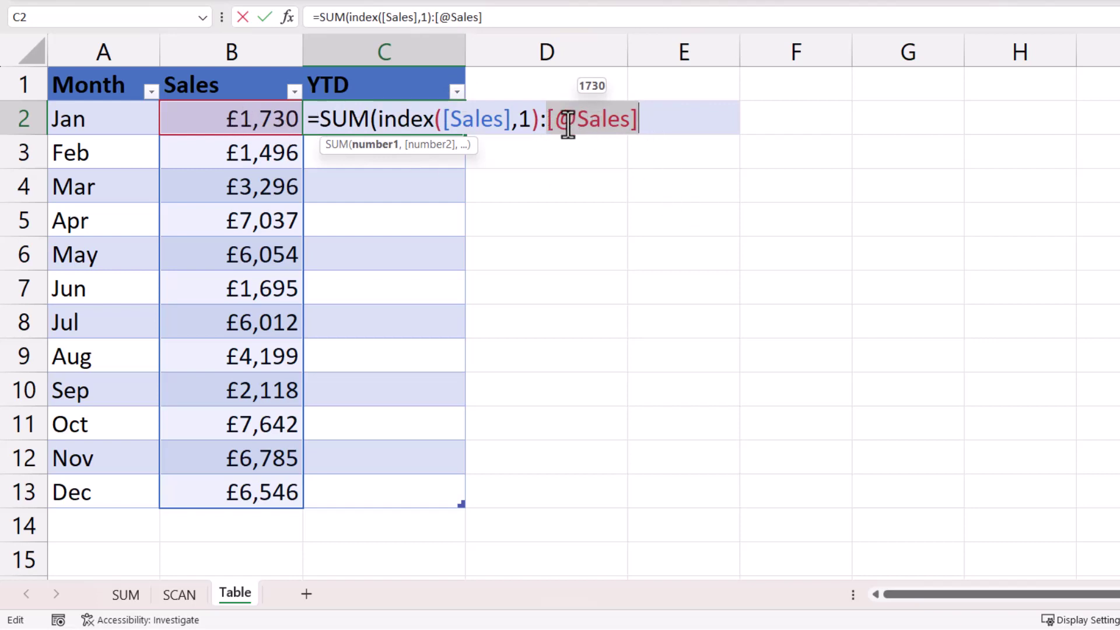
drag(557, 120, 576, 120)
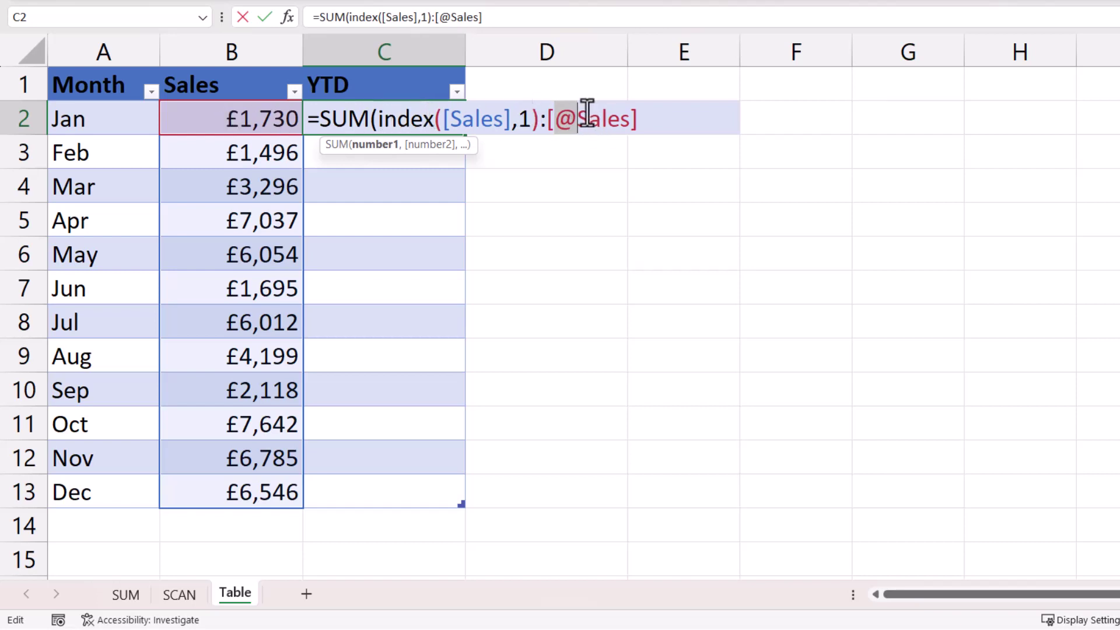
click(648, 119)
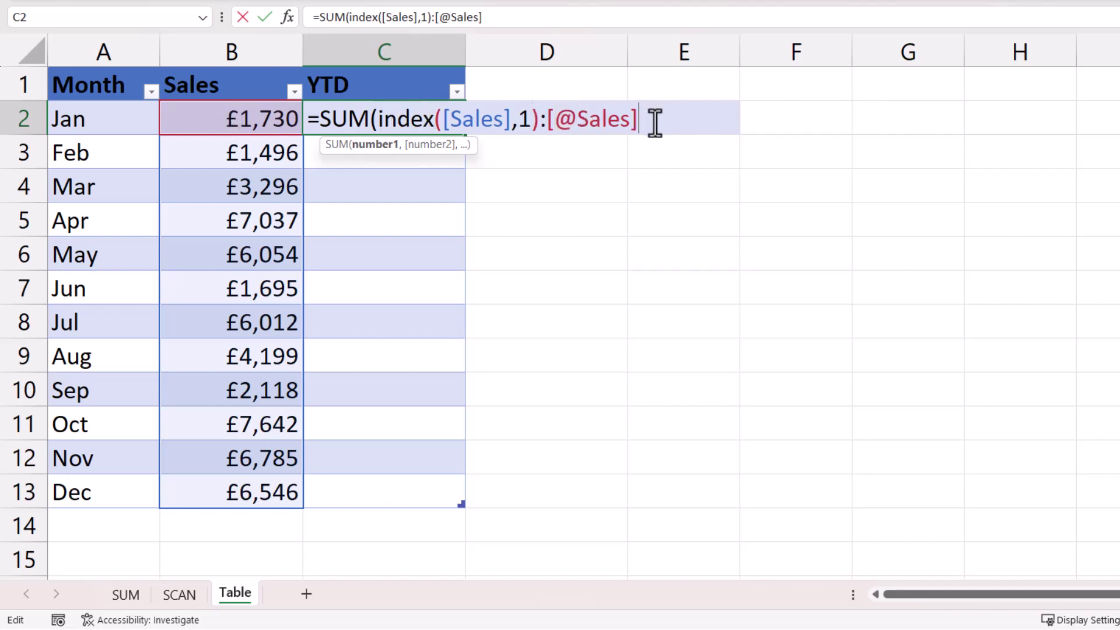
text())
key(Return)
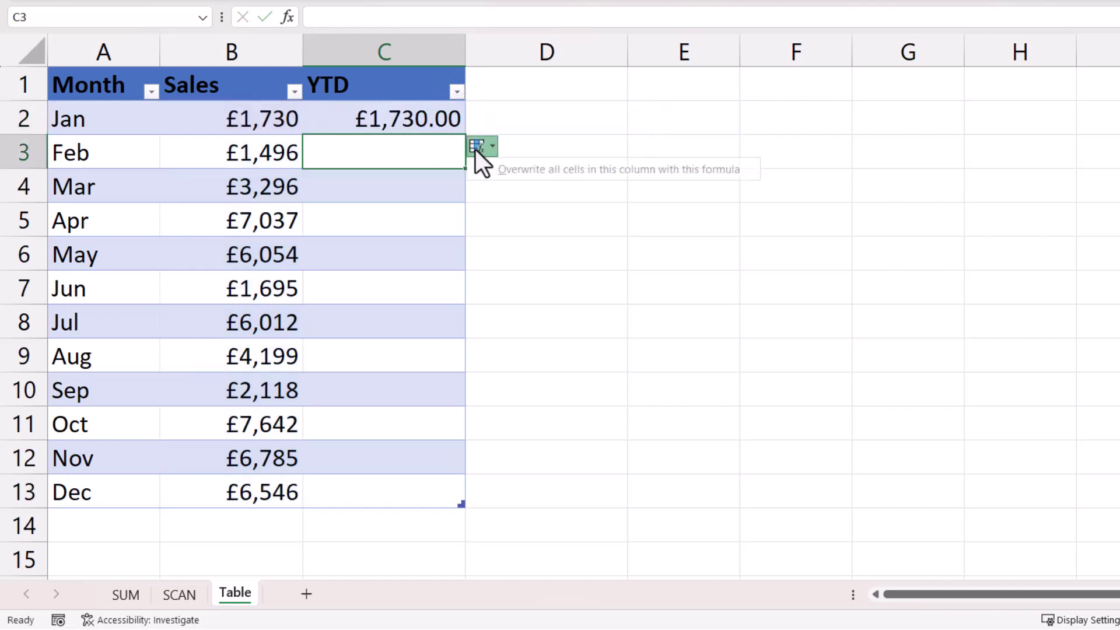
Fill the INDEX running total down the YTD column and add a Jan row with 3000 sales.
click(502, 169)
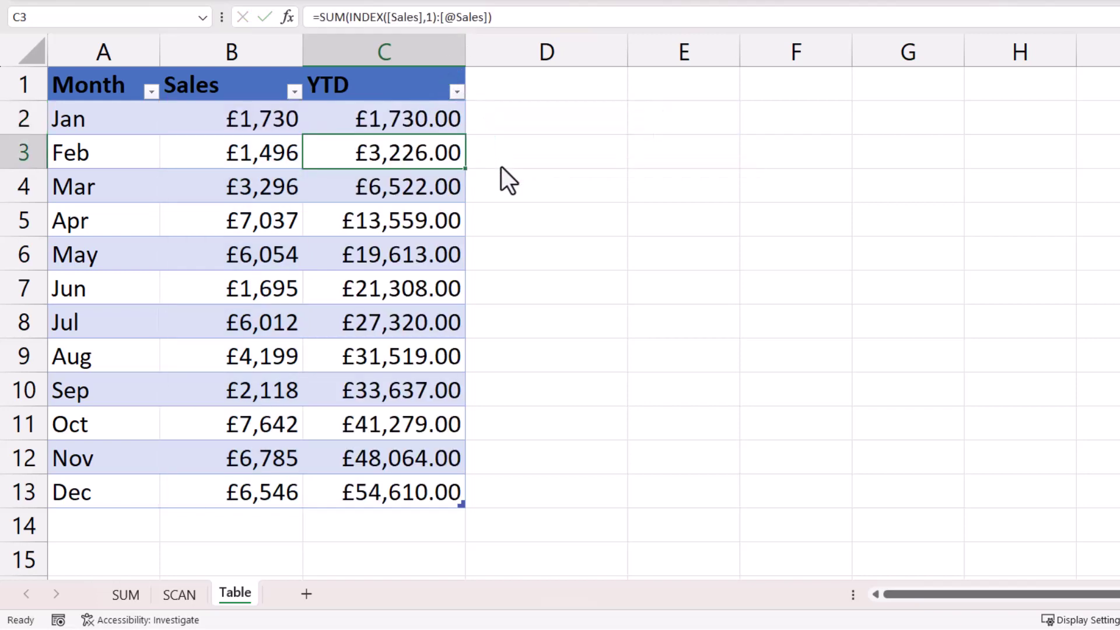
click(83, 527)
text(Jan)
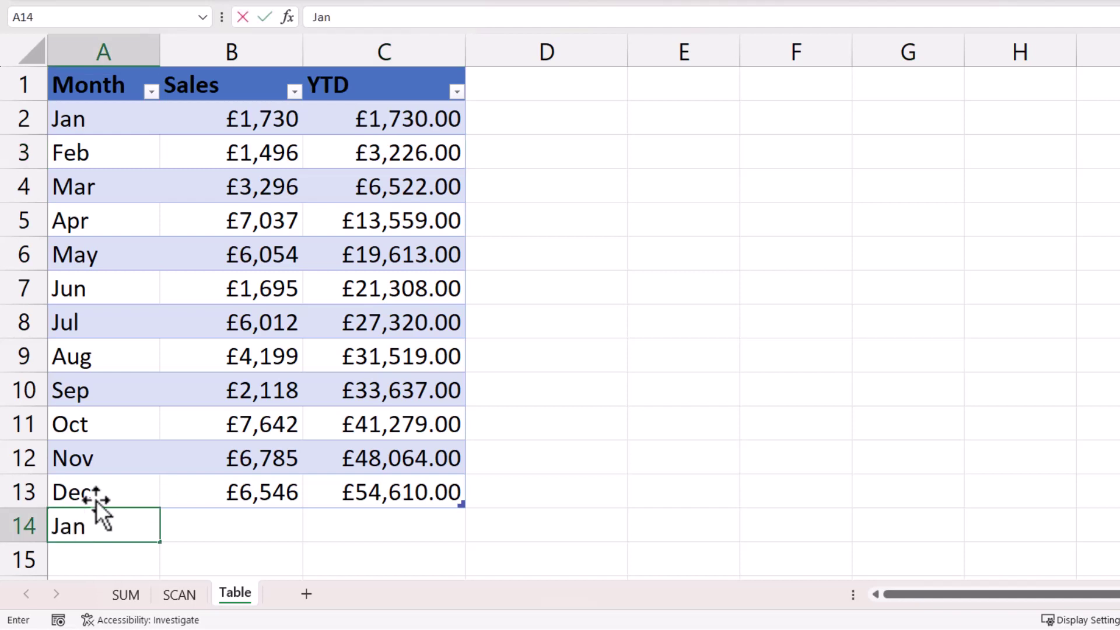
key(Tab)
text(3000)
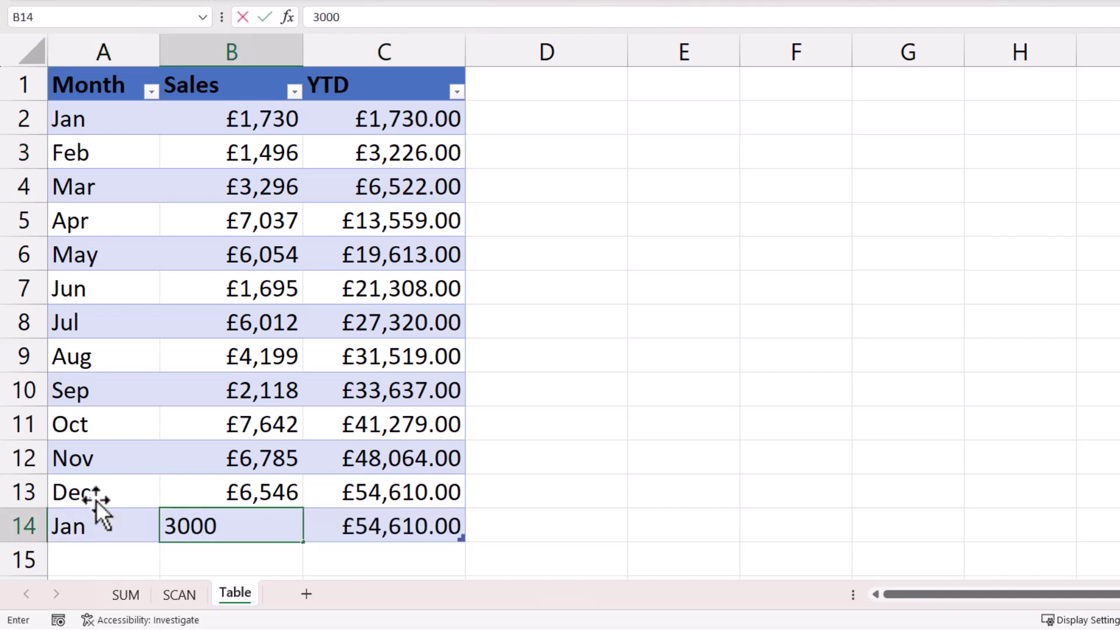
key(Return)
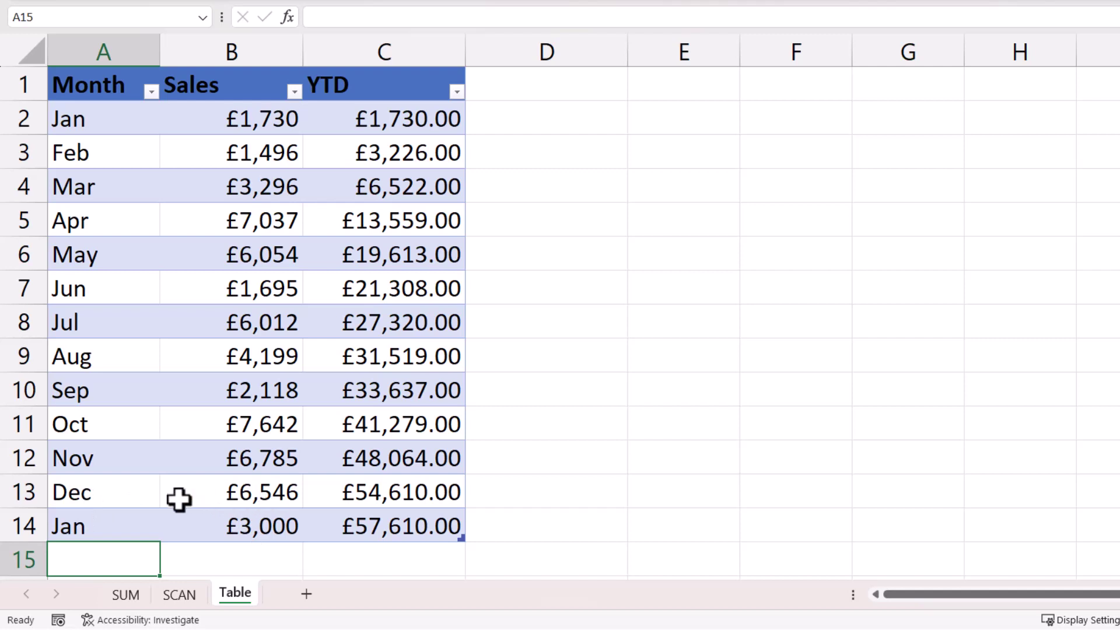